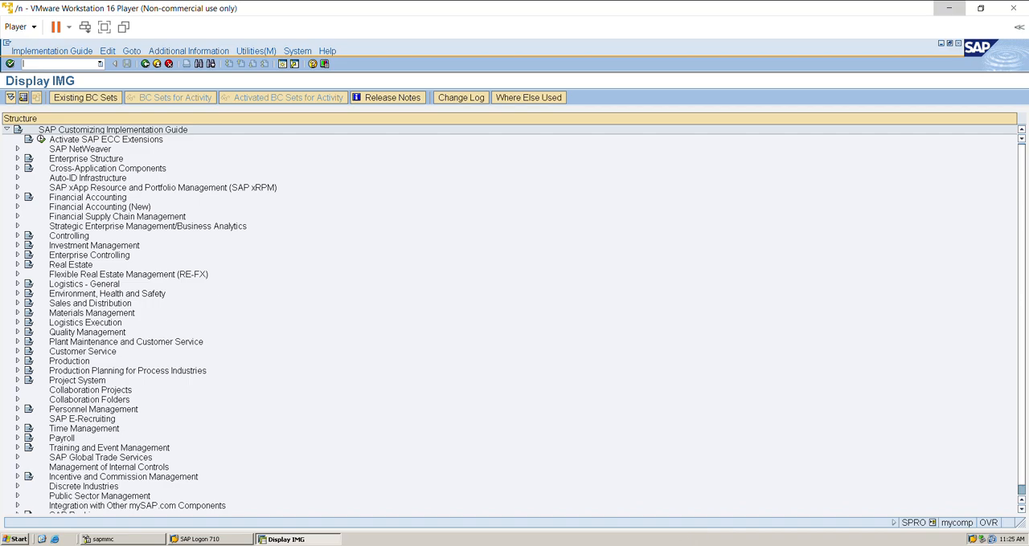
Switch to the SAP MM notes PDF and view the index on page 2 and the vendor master section on page 19.
left_click(576, 545)
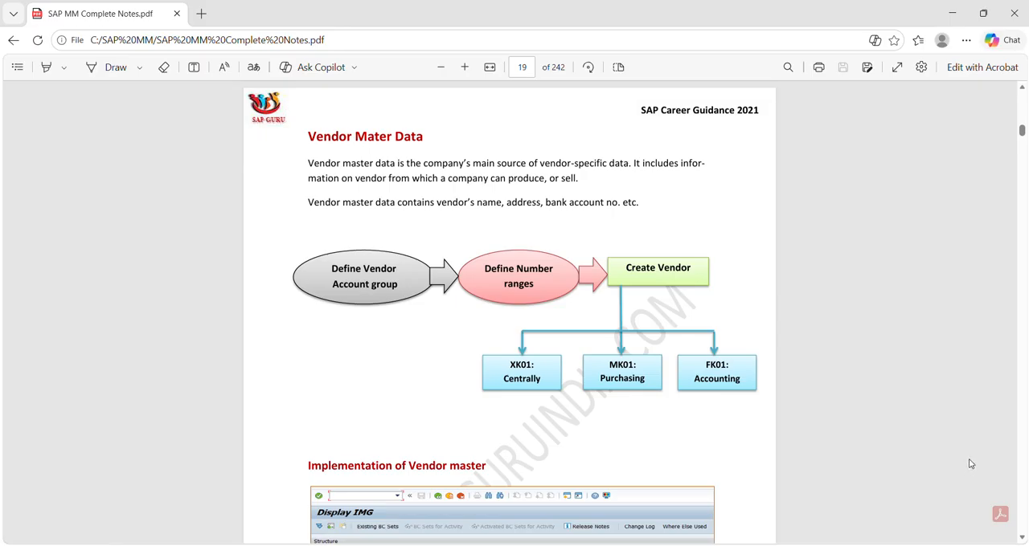
left_click(530, 71)
type("2")
key("Return")
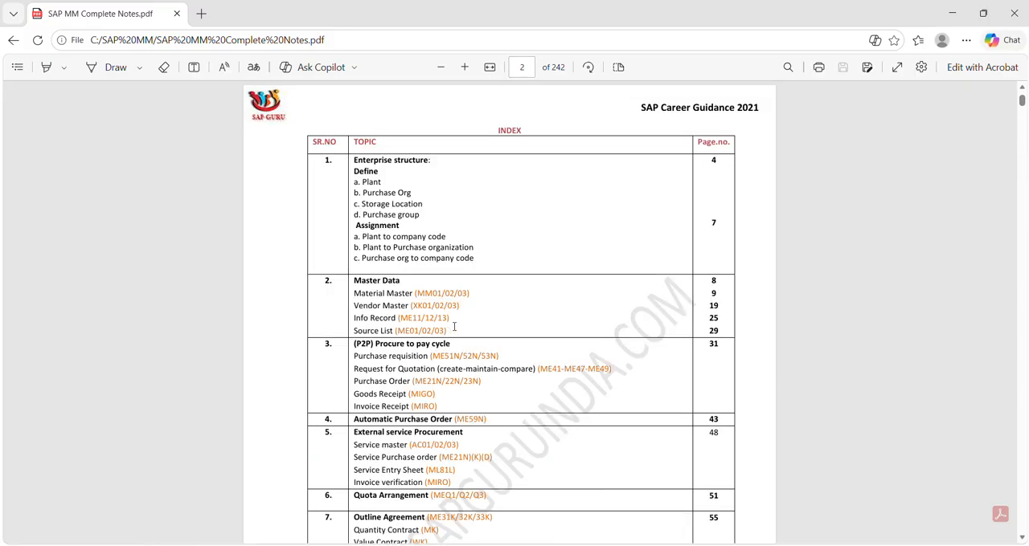
left_click(524, 67)
type("19")
key("Return")
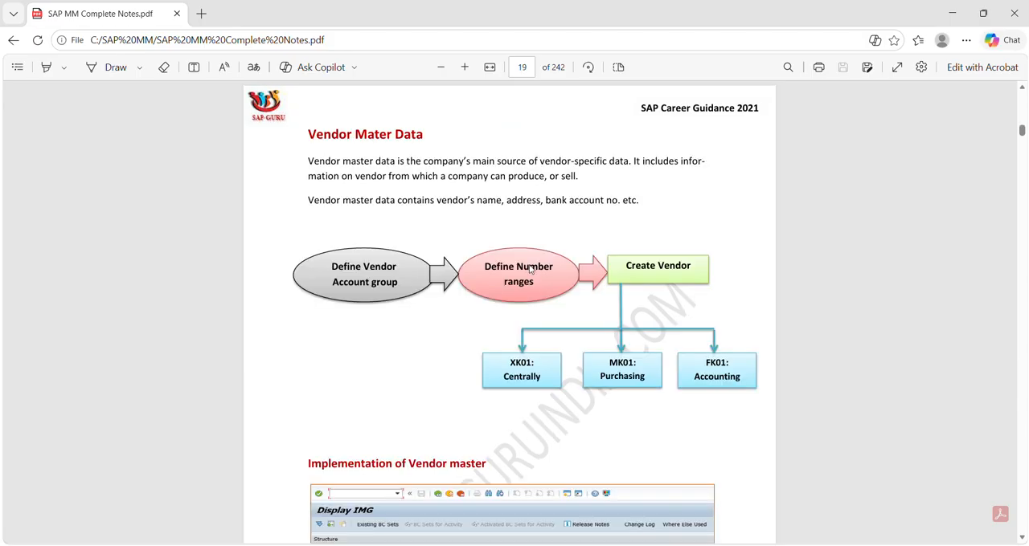
Switch back to SAP and open Define Account Groups and Field Selection (Vendor) under Logistics - General, Business Partner, Vendors, Control.
mouse_move(693, 545)
left_click(693, 474)
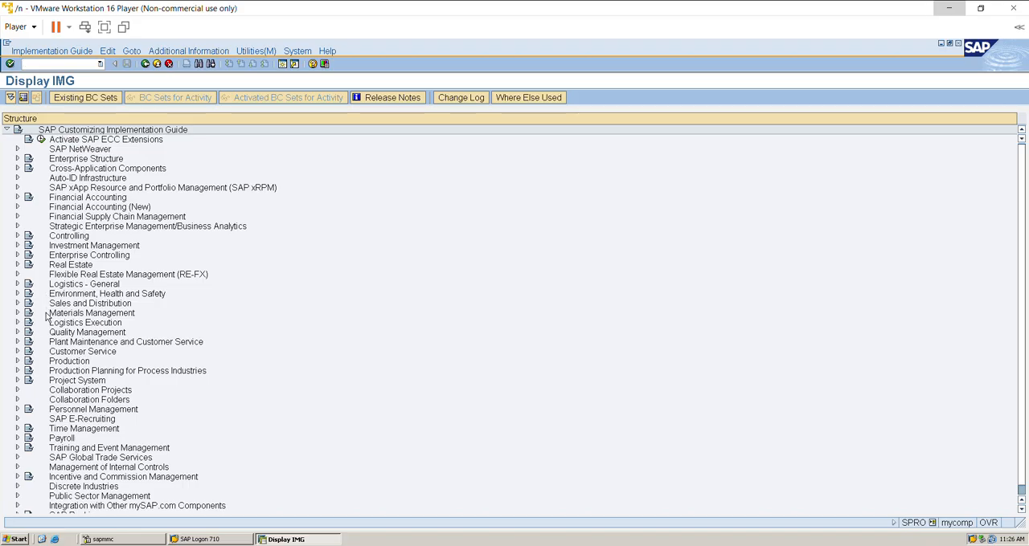
left_click(17, 285)
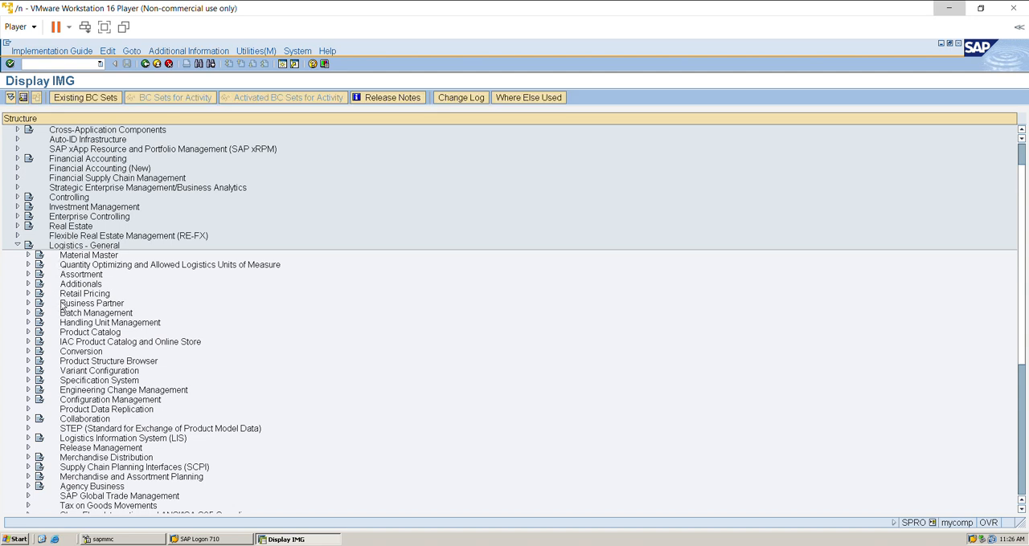
left_click(28, 304)
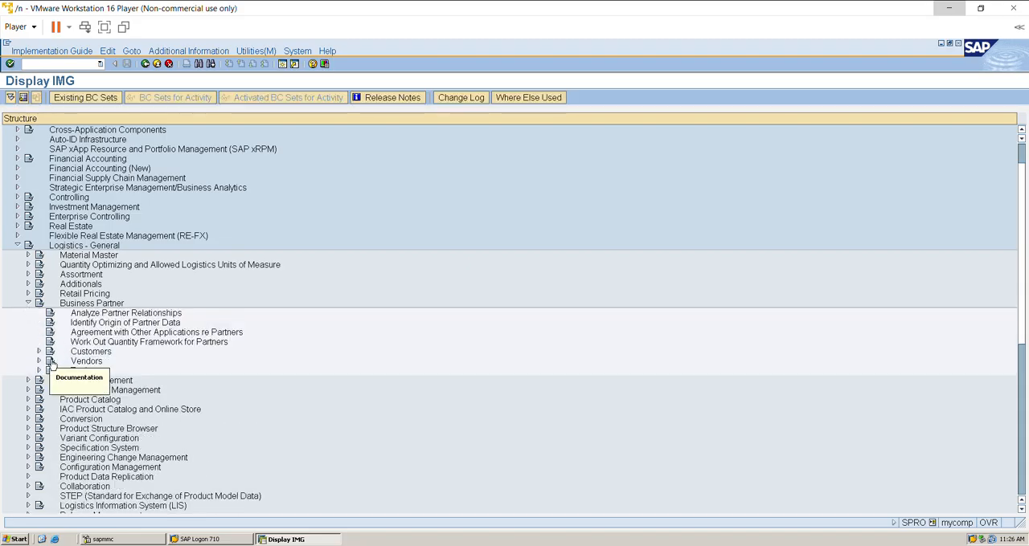
left_click(39, 360)
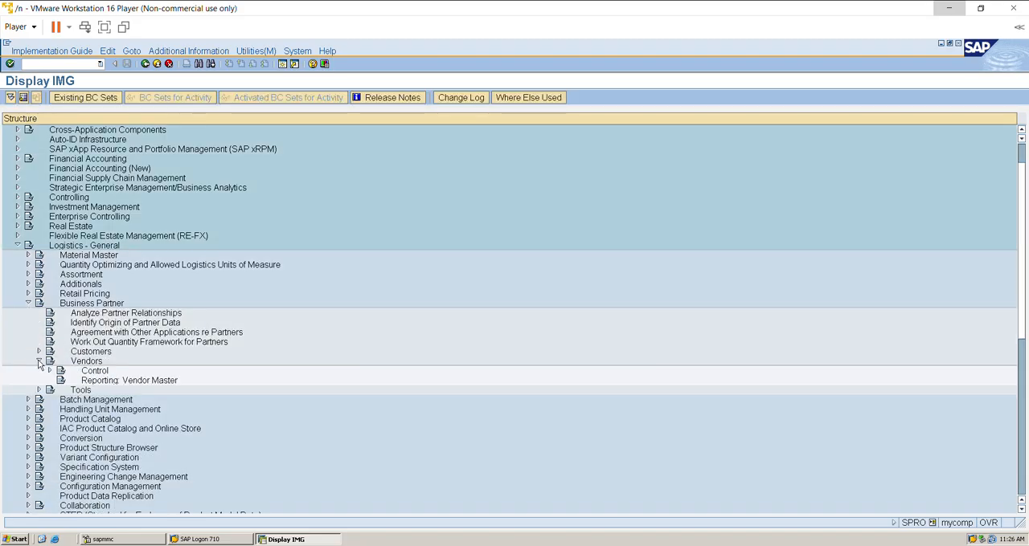
left_click(49, 371)
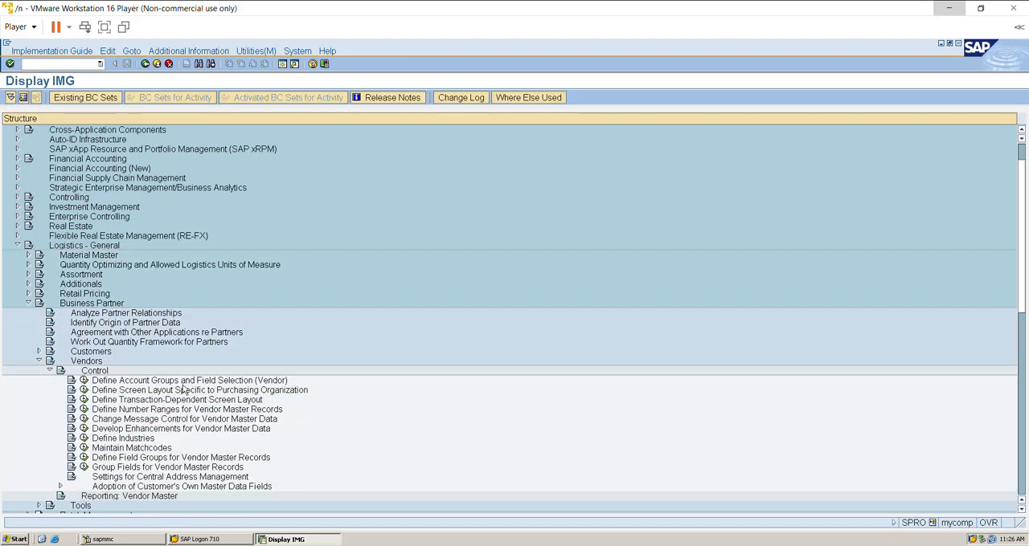
left_click(84, 381)
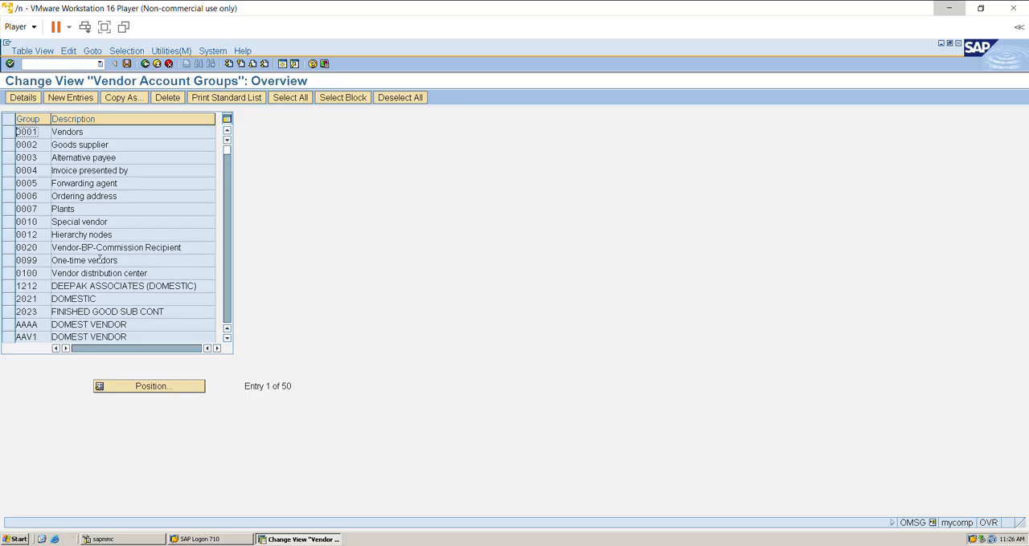
Create a new vendor account group Z010 with the name MSME Vendor.
left_click(86, 99)
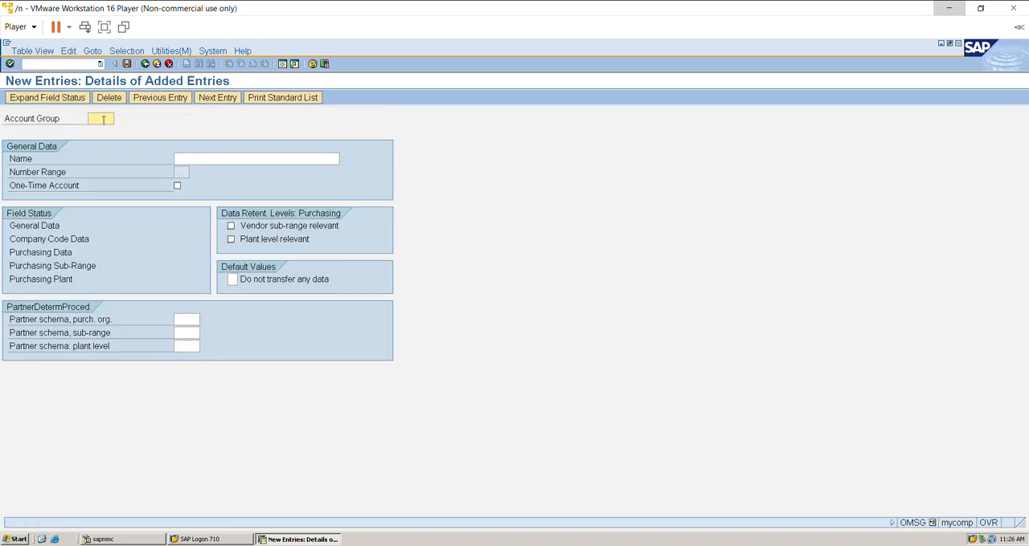
type("Z010")
left_click(223, 159)
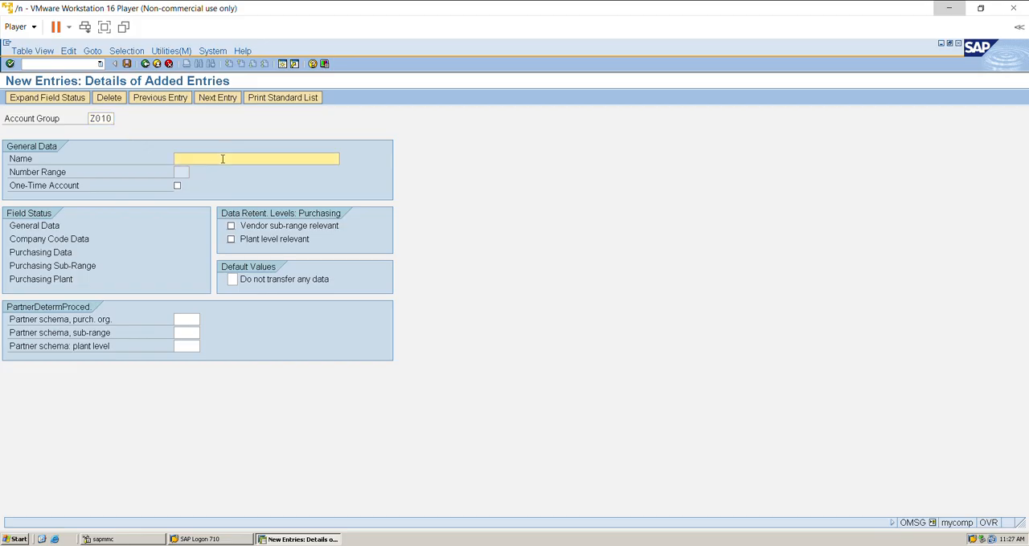
type("MSME Vendor")
Examine the General Data field status settings of account group Z010 for the Address and Contact person groups.
left_click(30, 229)
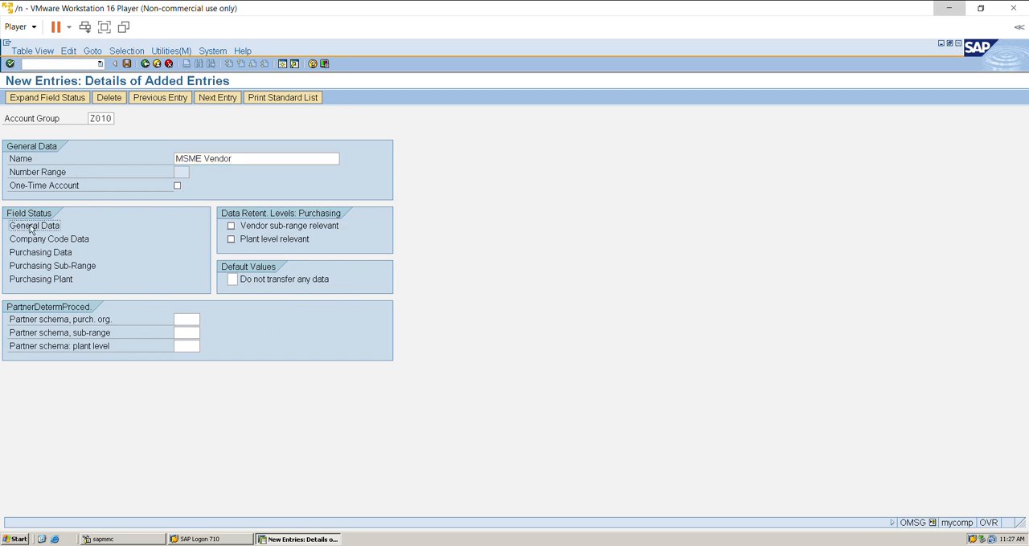
double_click(31, 228)
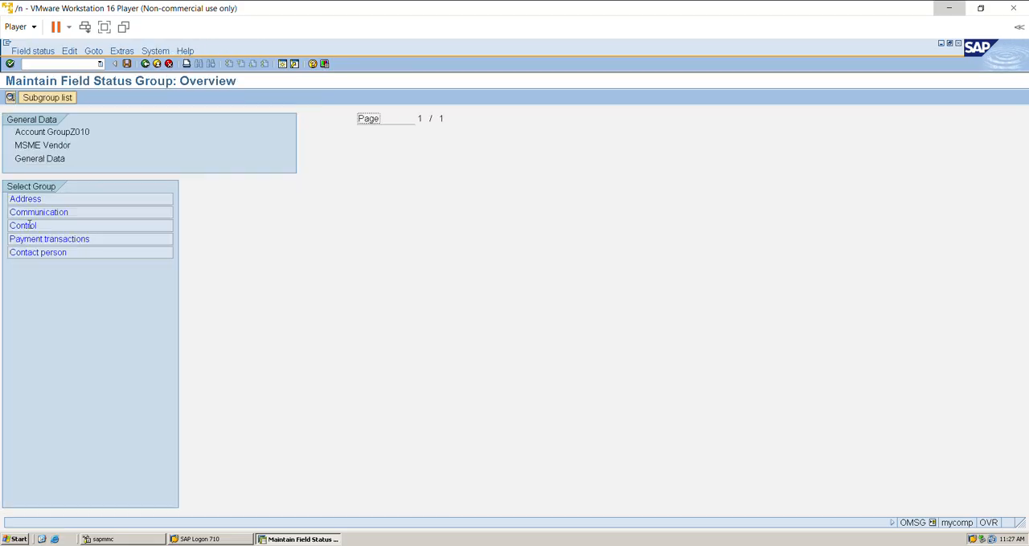
double_click(29, 200)
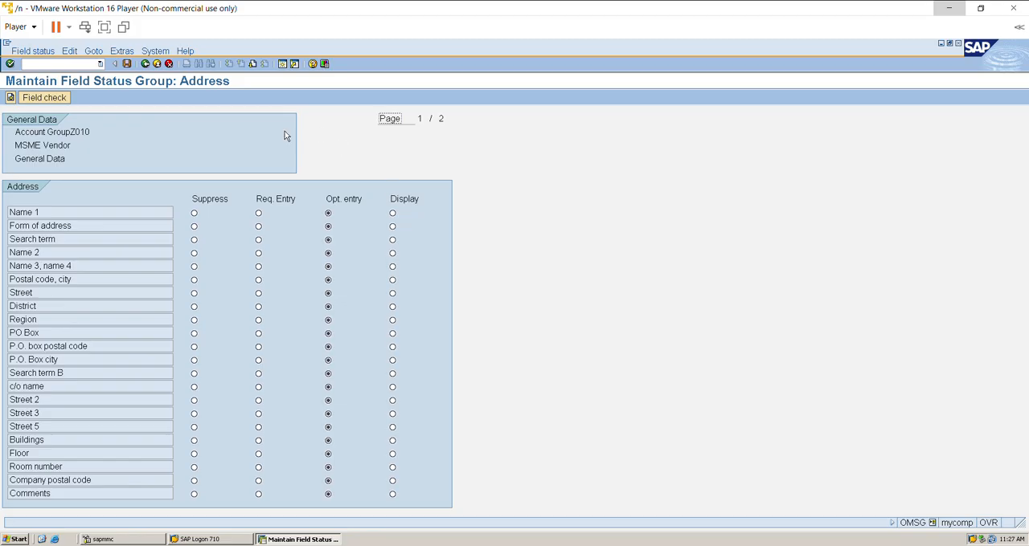
left_click(146, 65)
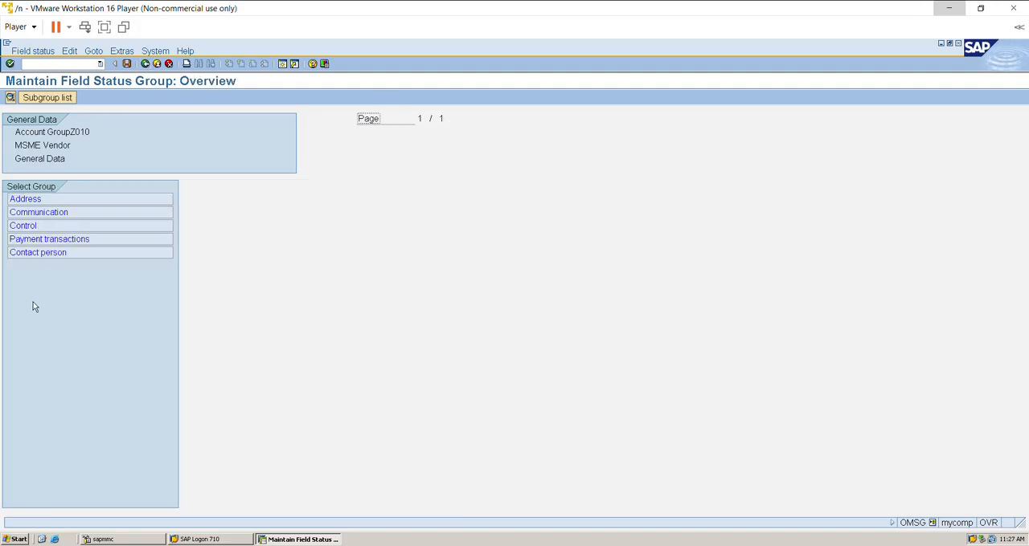
double_click(58, 252)
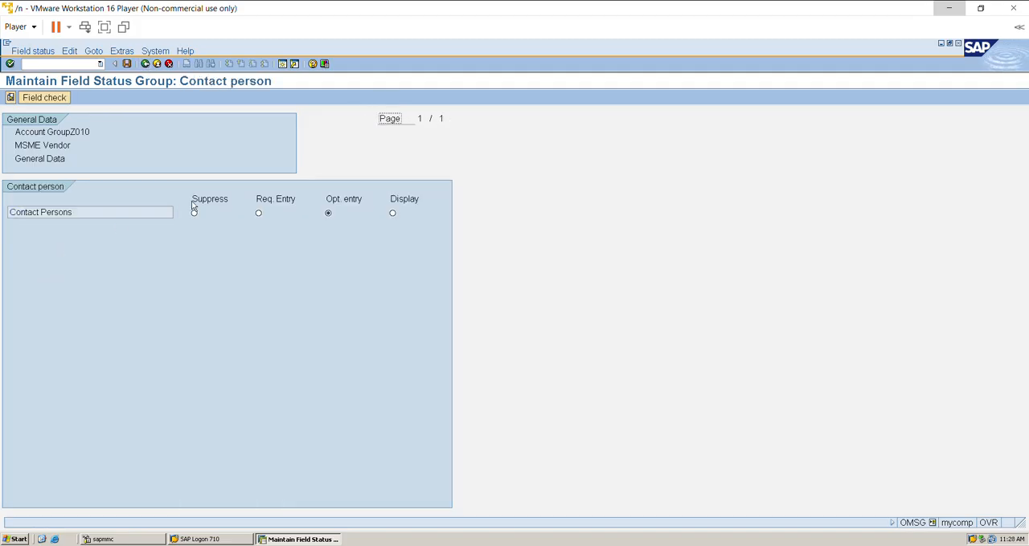
left_click(146, 65)
left_click(146, 64)
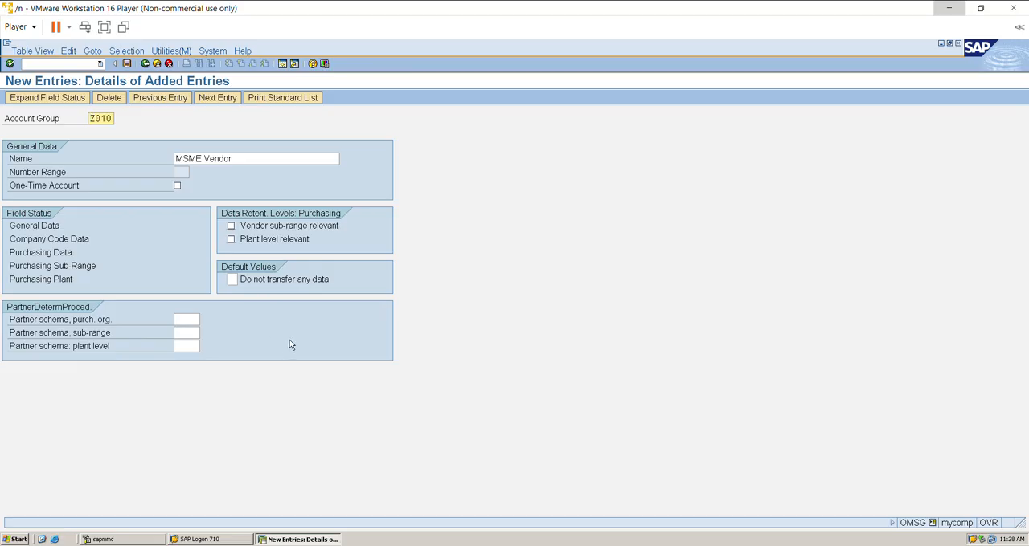
Save account group Z010 and check its details from the vendor account groups list.
left_click(127, 63)
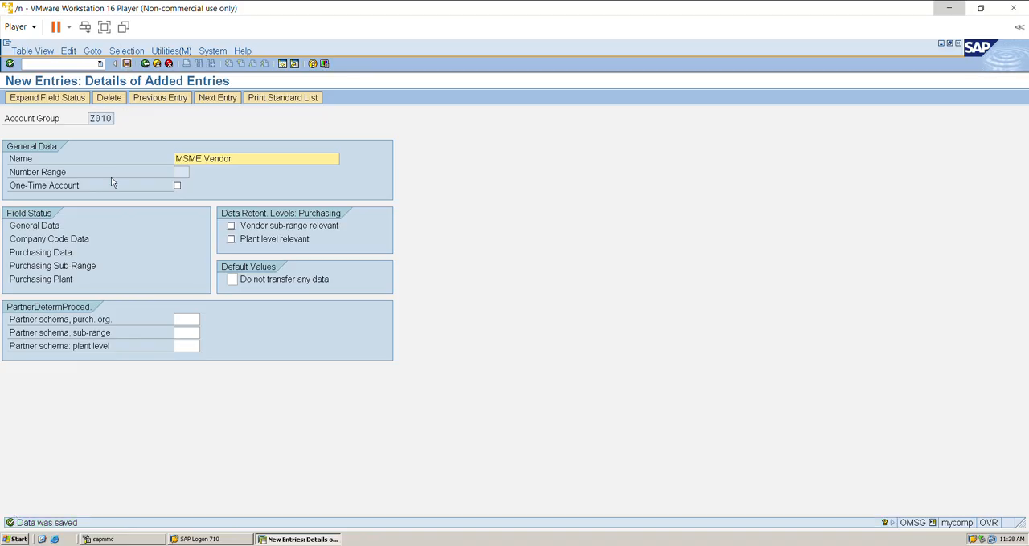
left_click(145, 64)
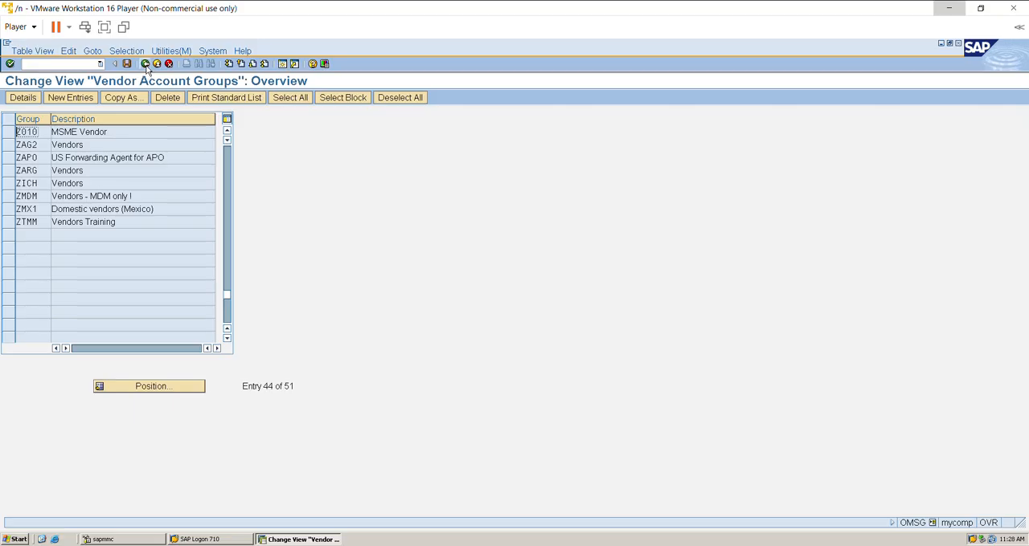
left_click(109, 133)
double_click(109, 133)
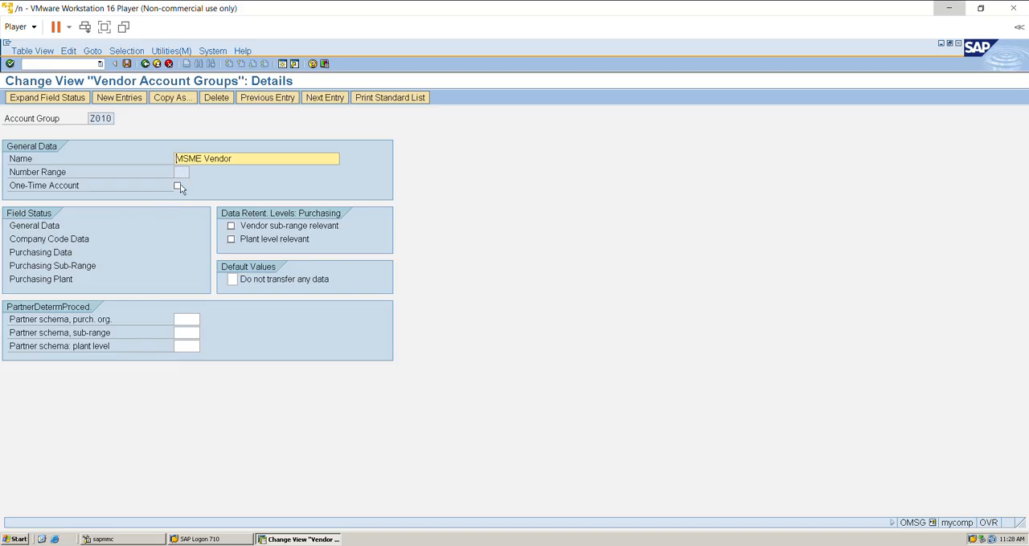
left_click(144, 64)
left_click(144, 64)
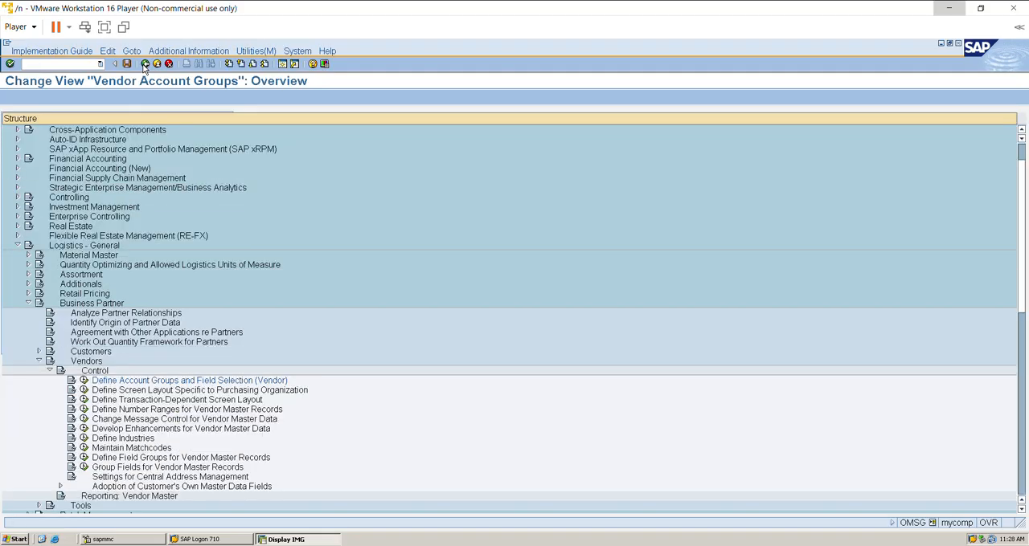
Open Define Number Ranges for Vendor Master Records and examine the existing intervals and the new-interval form.
left_click(84, 409)
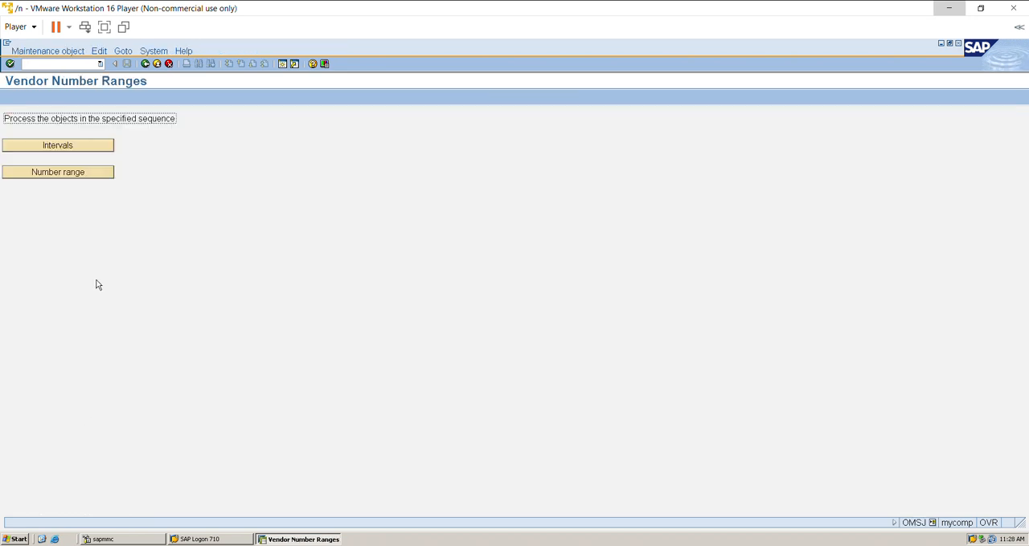
left_click(89, 144)
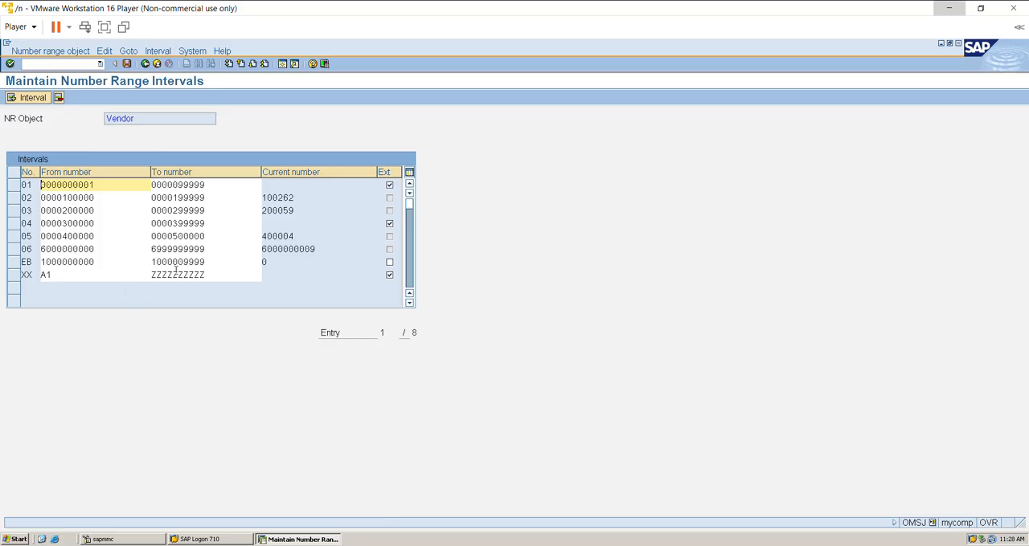
left_click(24, 100)
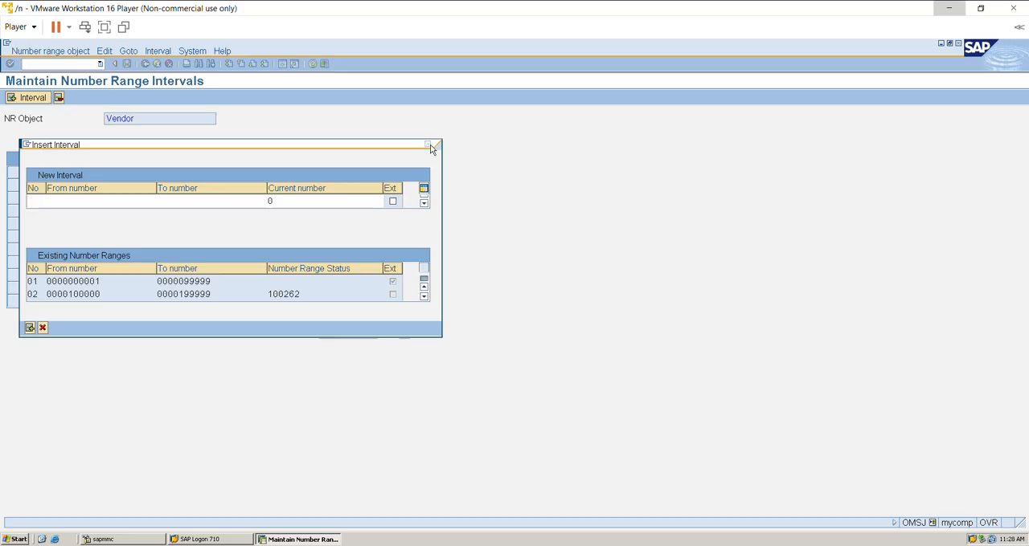
left_click(427, 145)
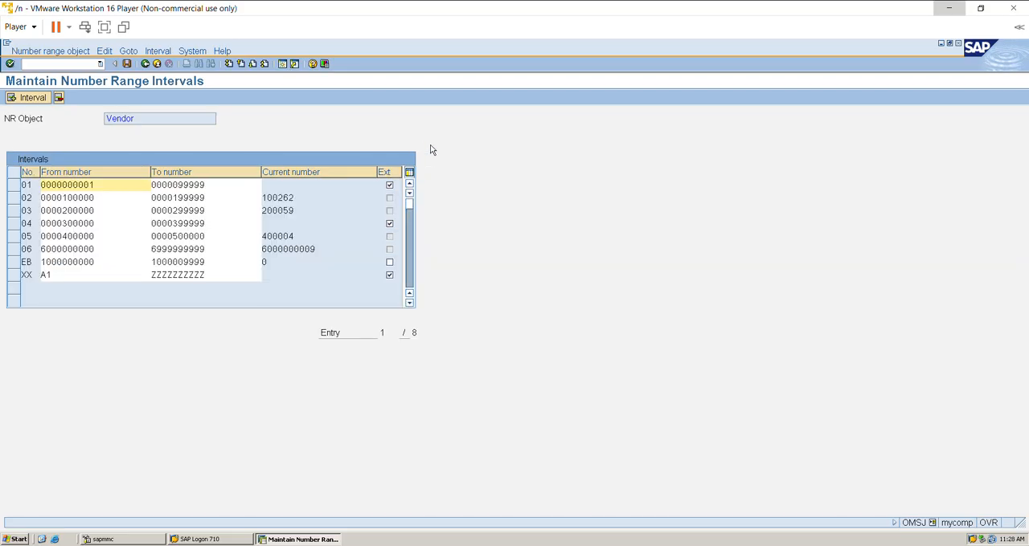
left_click(146, 66)
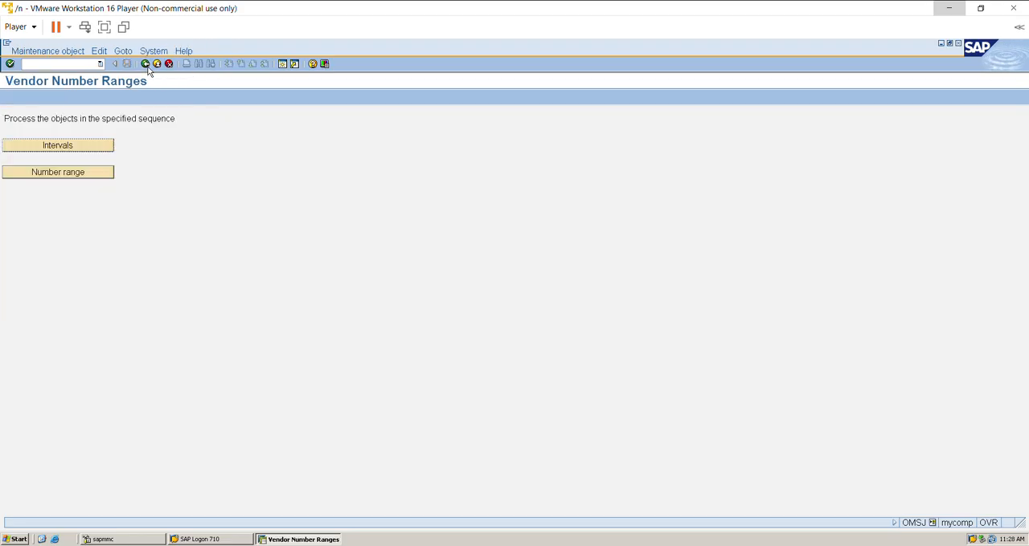
Assign number range 02 to account group Z010 (MSME Vendor) and save the assignment.
left_click(95, 176)
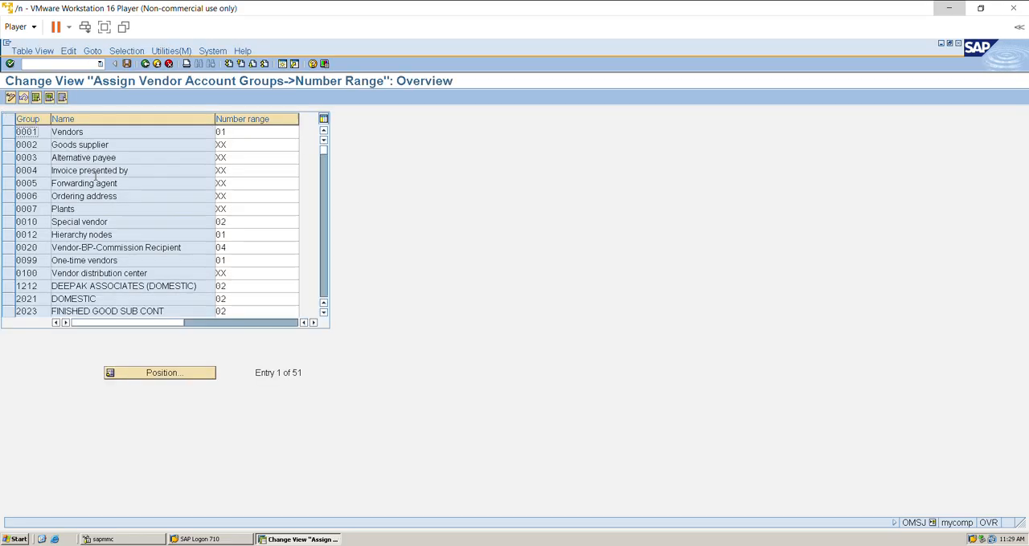
left_click(150, 373)
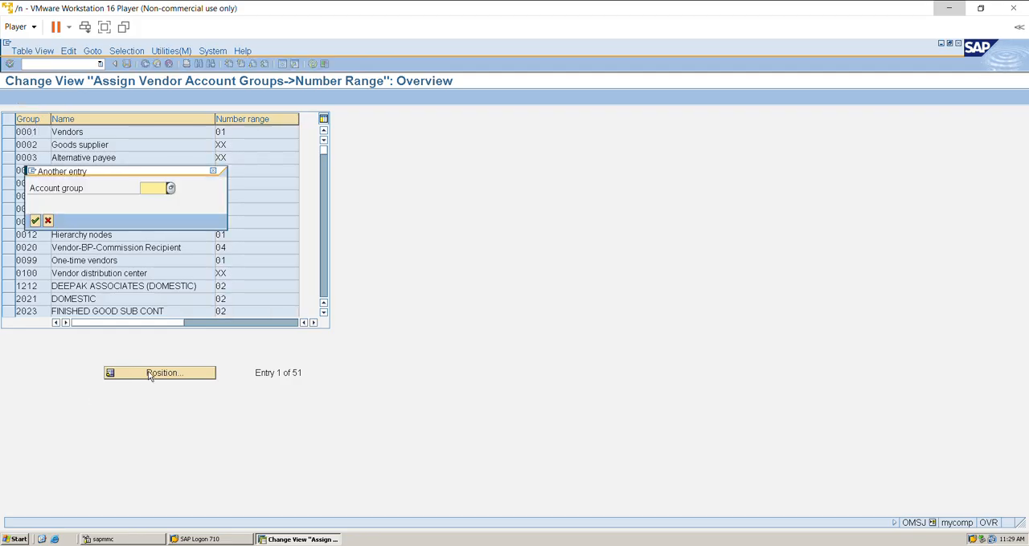
type("z010")
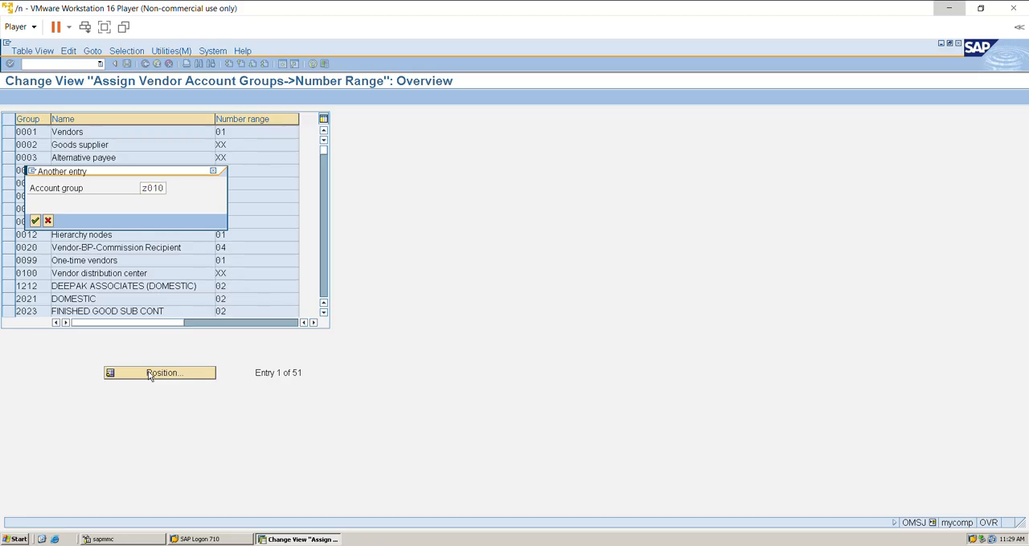
key("Return")
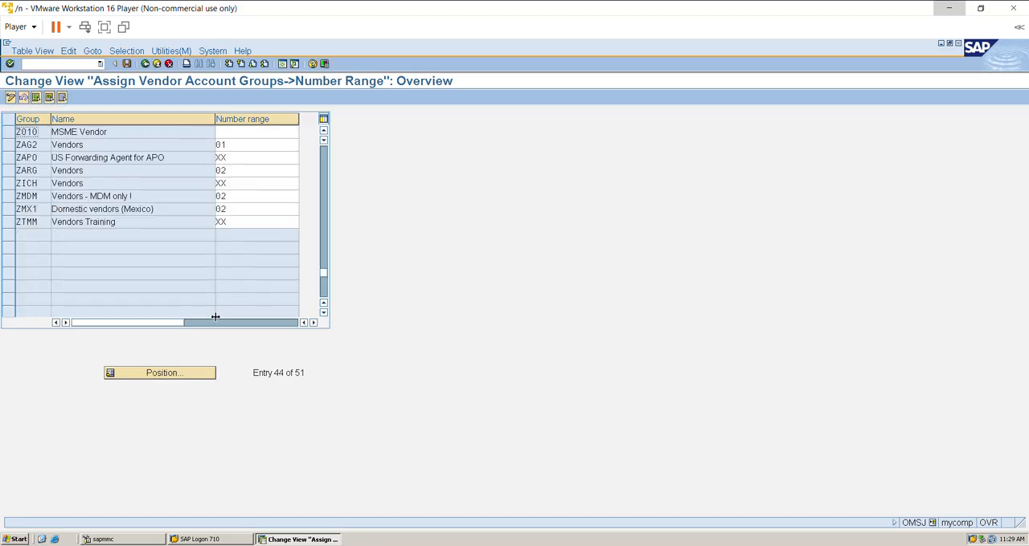
left_click(257, 133)
type("02")
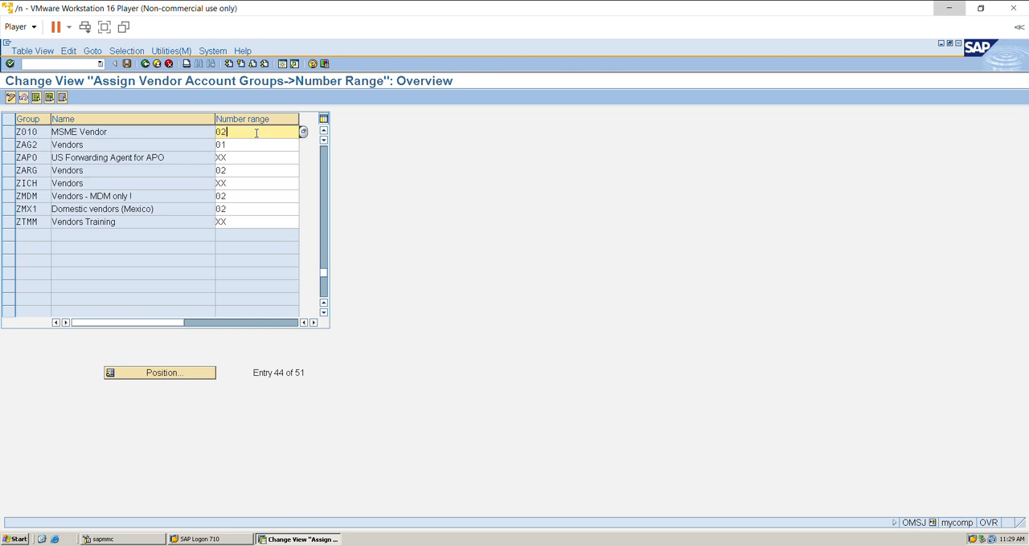
left_click(126, 64)
Locate account group Z010 in Define Account Groups and Field Selection (Vendor) and check the number range in its details.
left_click(145, 65)
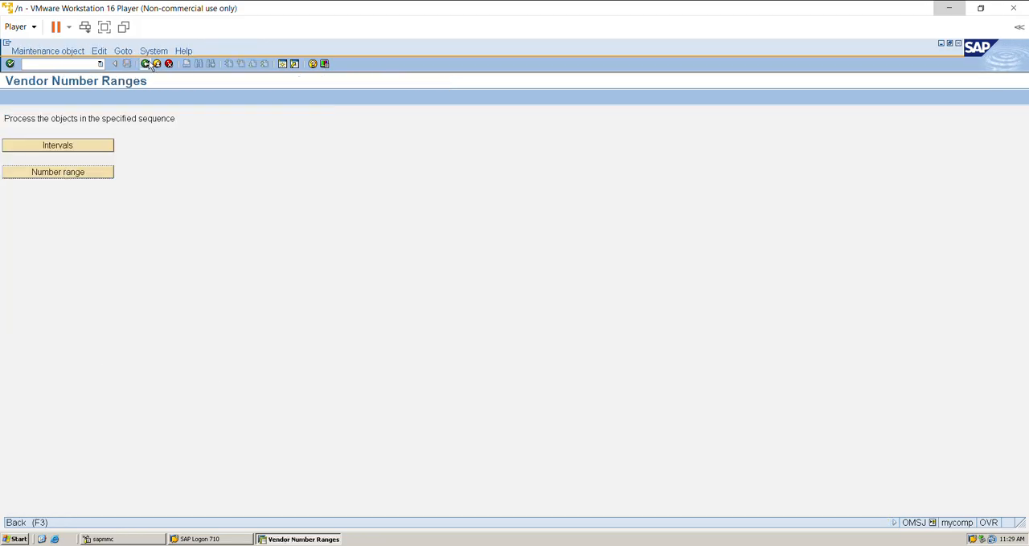
left_click(147, 64)
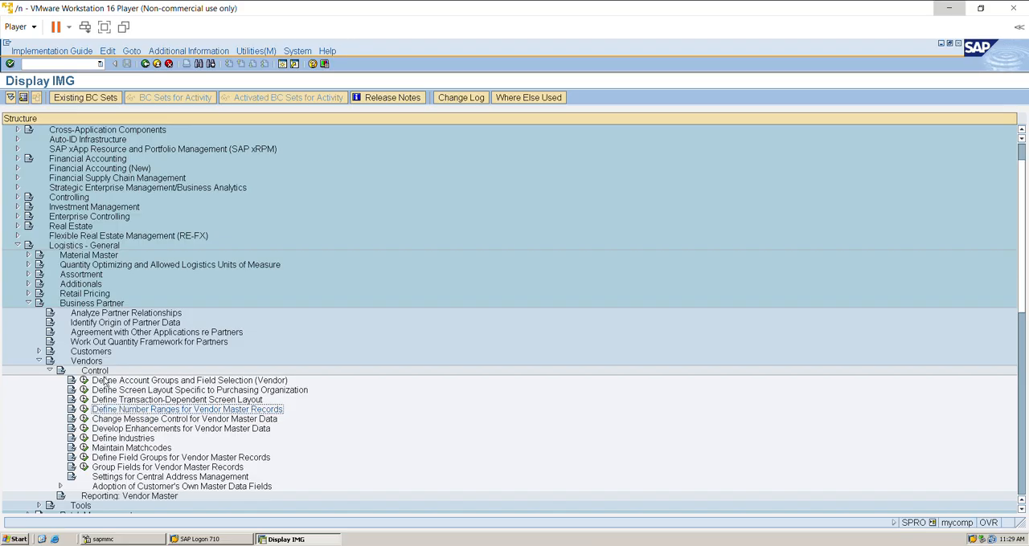
left_click(83, 380)
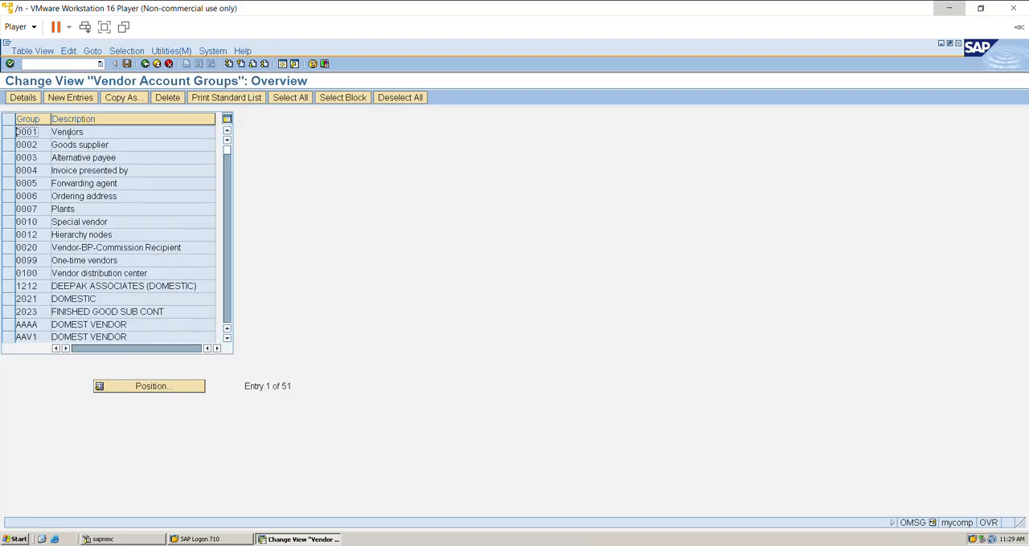
left_click(133, 388)
type("z")
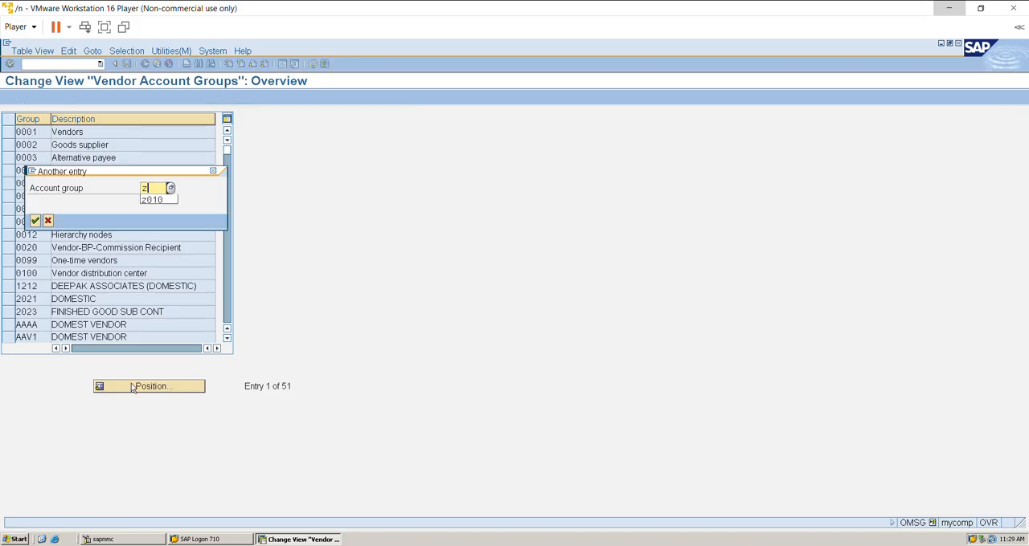
key("Down")
key("Return")
key("Return")
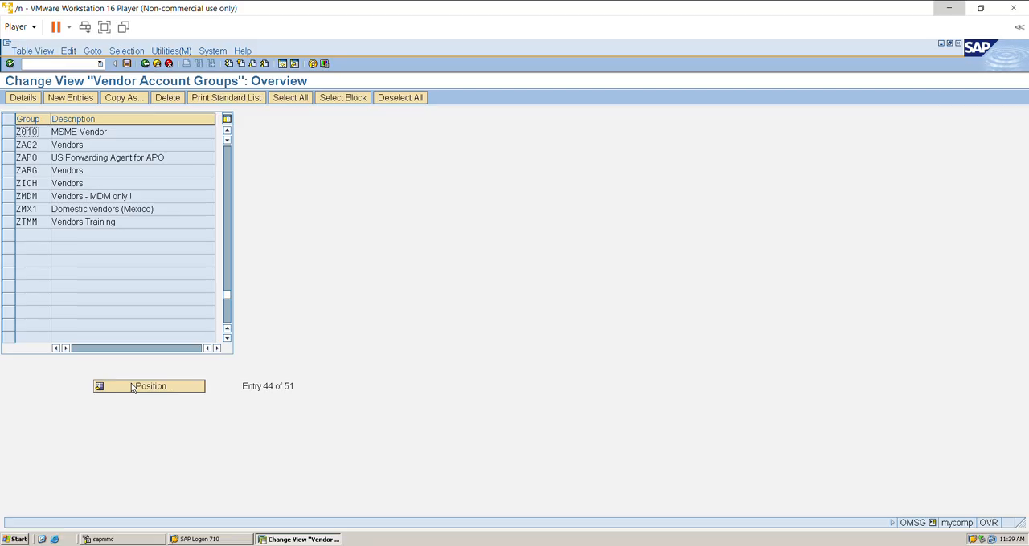
double_click(142, 131)
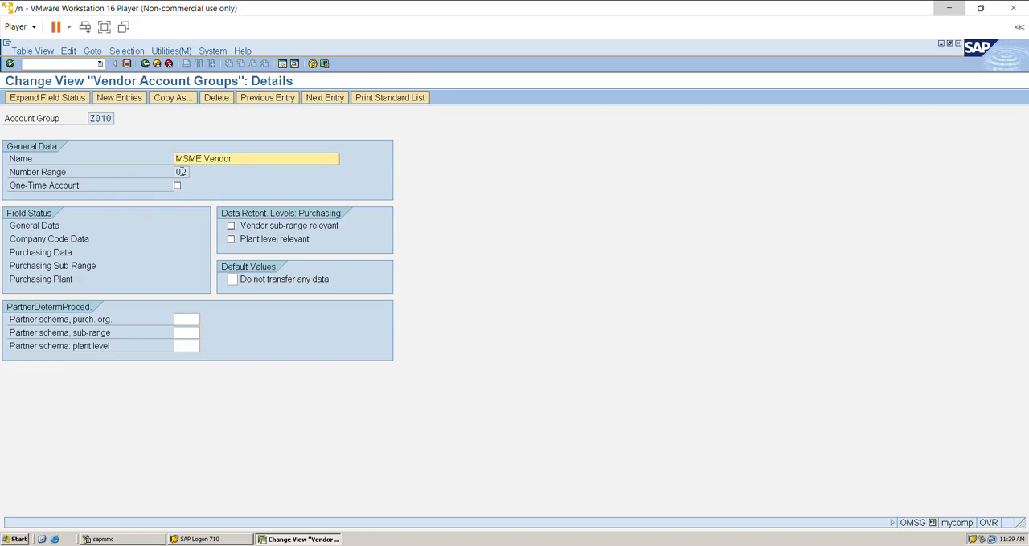
Leave the customizing screens and start transaction XK01 to create a vendor.
left_click(145, 64)
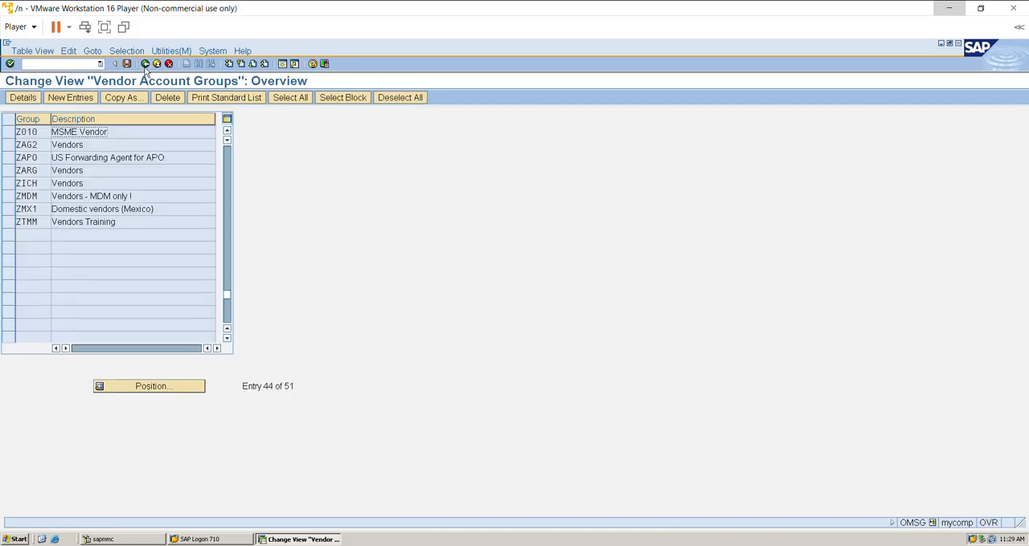
left_click(145, 64)
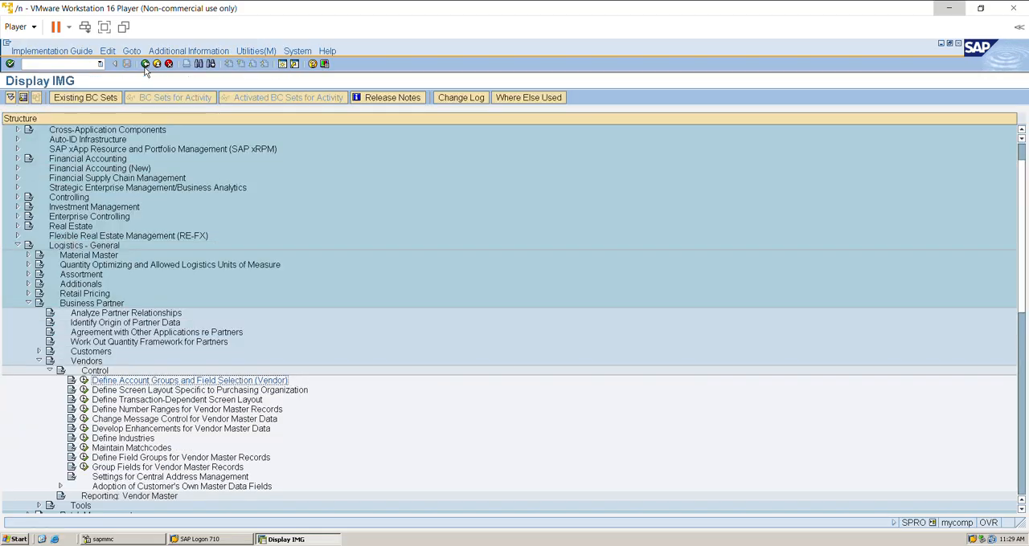
left_click(145, 64)
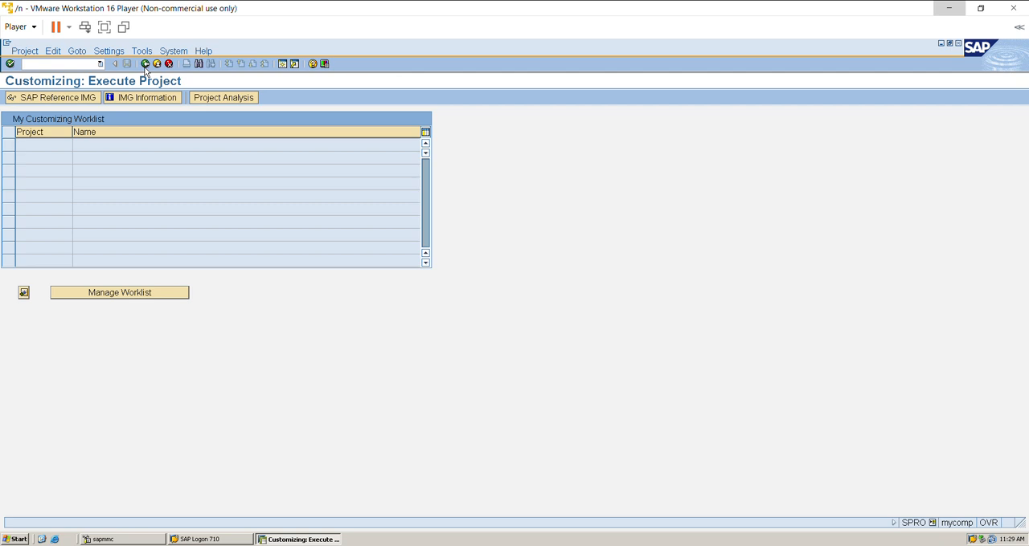
left_click(145, 69)
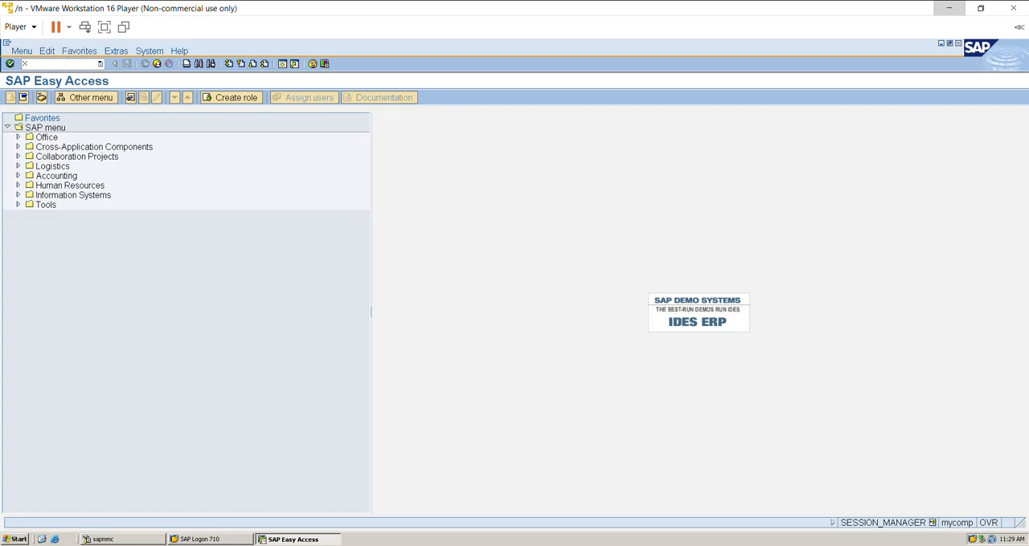
left_click(25, 64)
type("xk01")
key("Return")
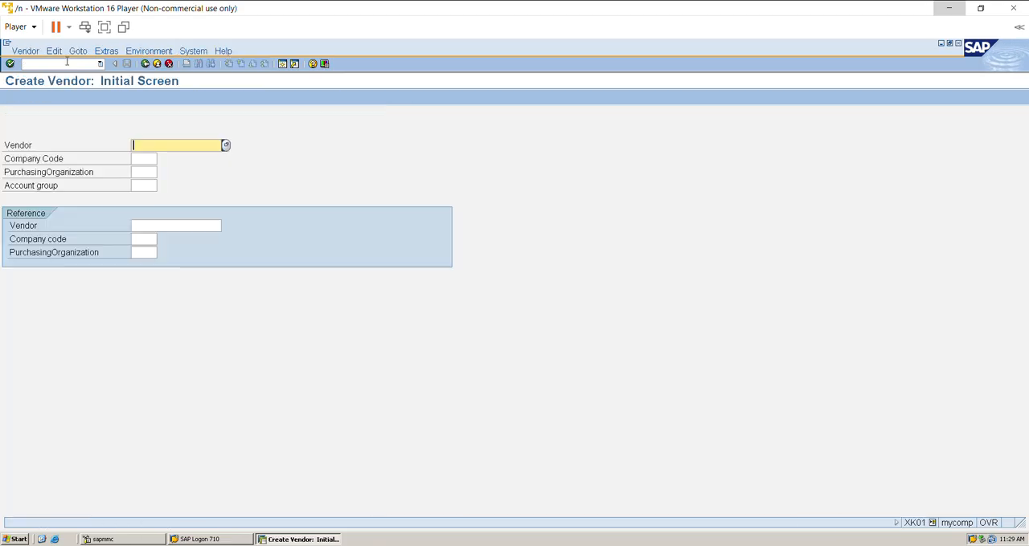
Start the vendor with company code LPL1, purchasing organization LPL1 and account group Z010, and continue to the address data.
left_click(149, 160)
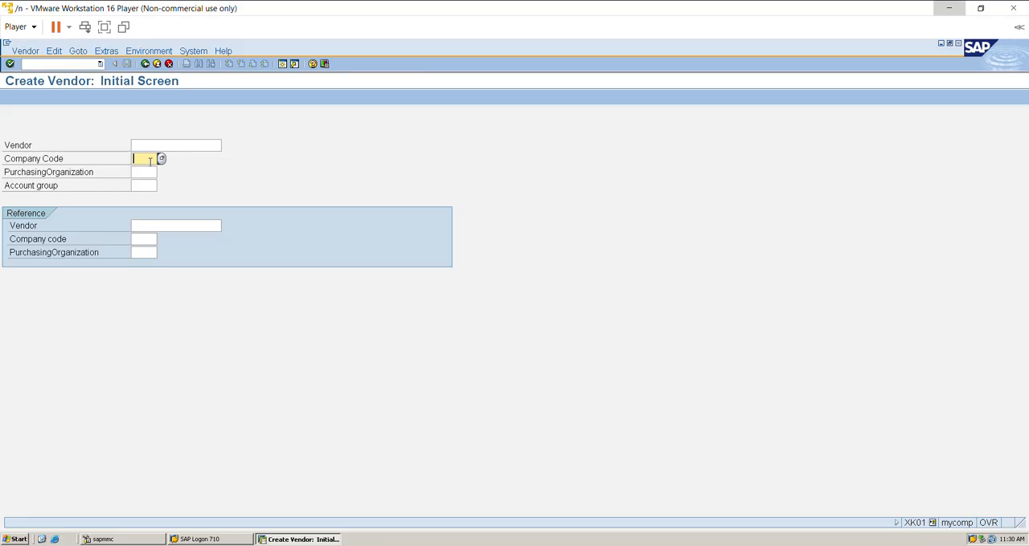
type("LPL1")
left_click(149, 174)
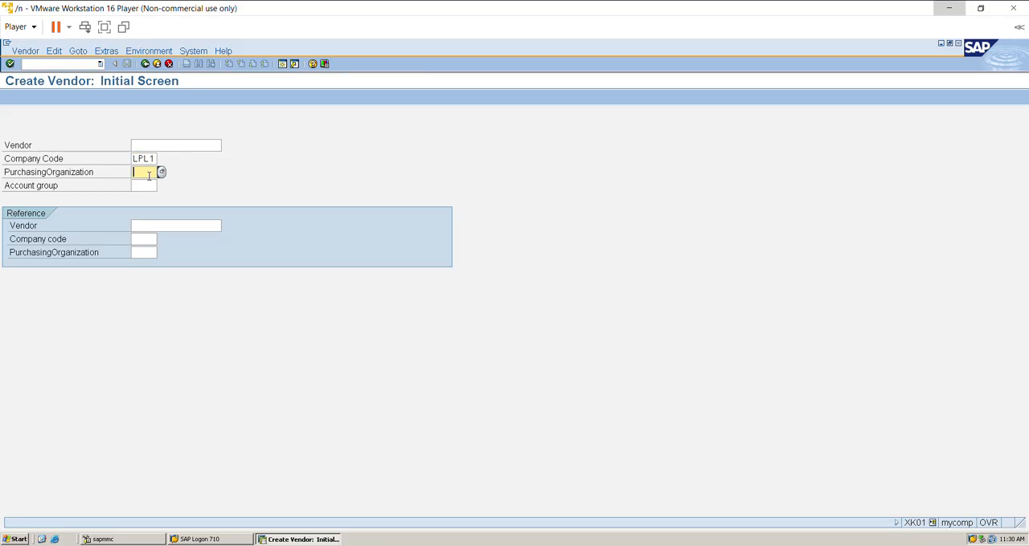
type("LPL1")
key("Tab")
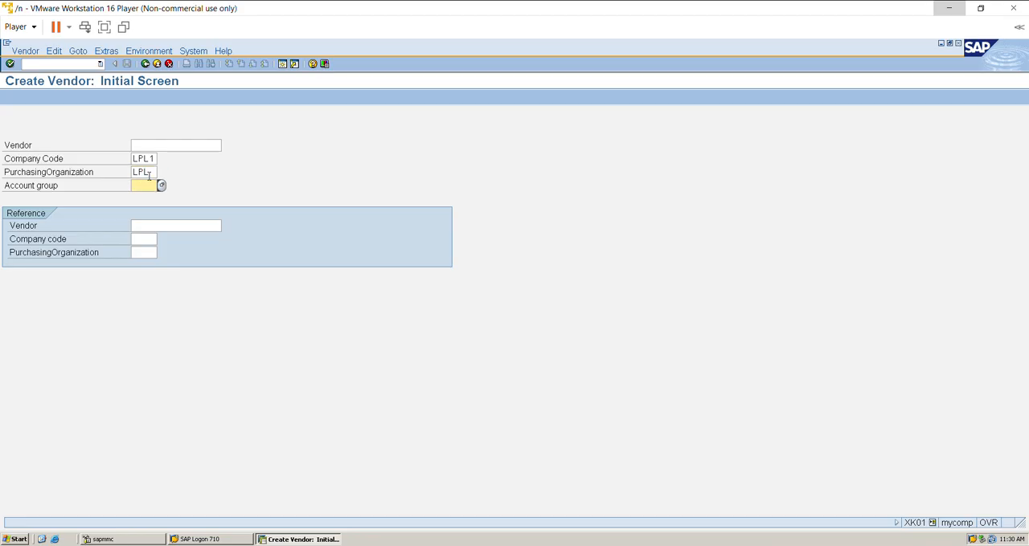
type("Z010")
key("Return")
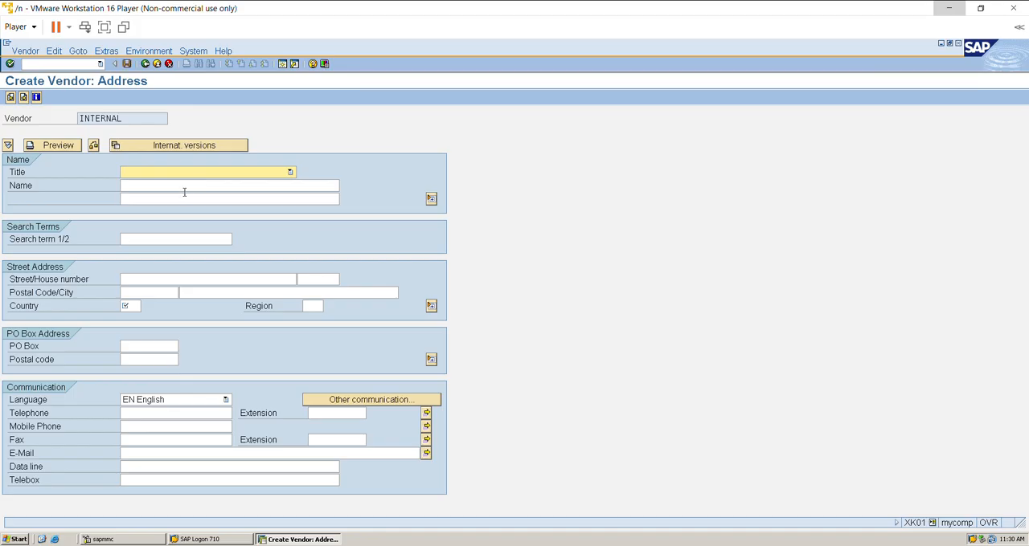
Enter Vertex Private Limited as the vendor's name.
left_click(189, 183)
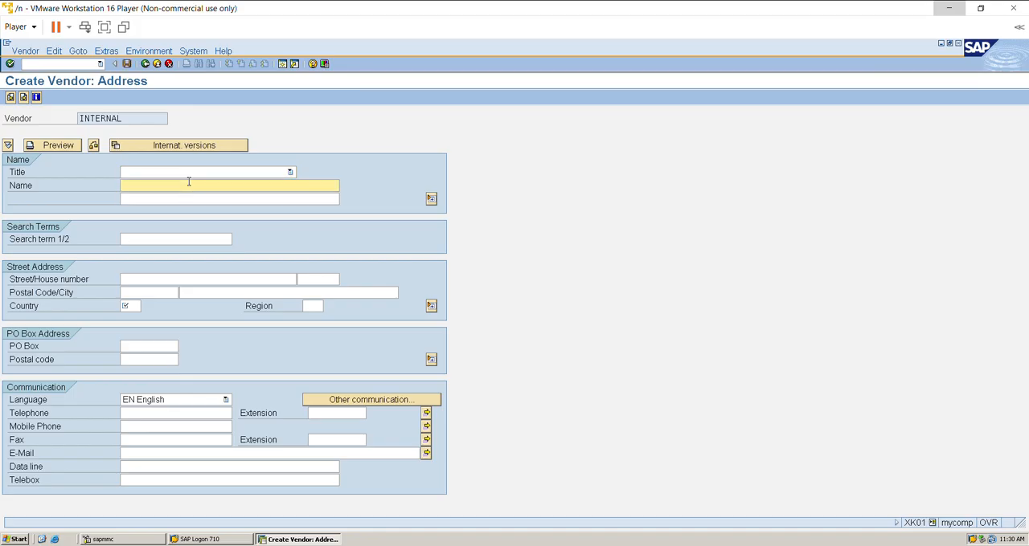
type("Vertex Private Limited")
key("Tab")
key("Tab")
key("Tab")
key("Tab")
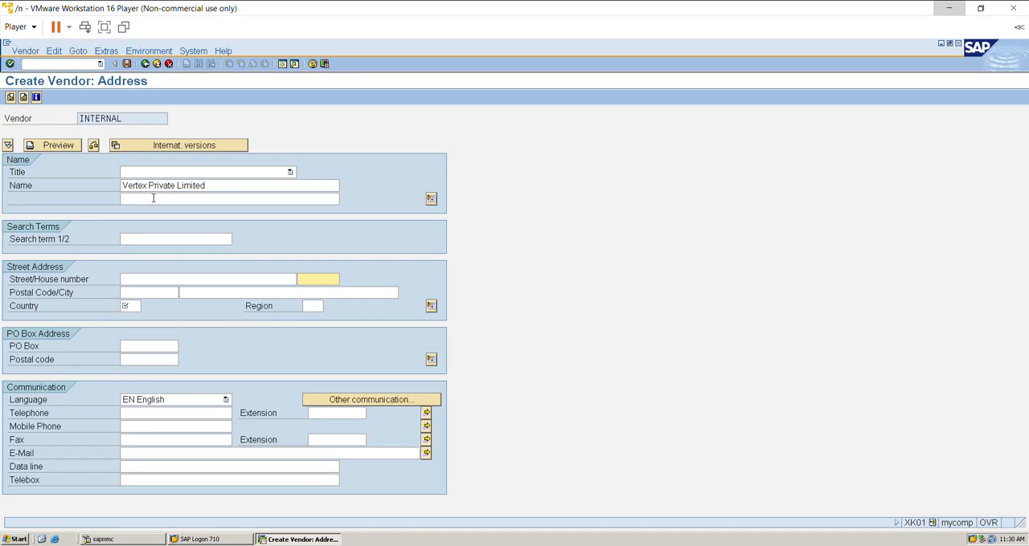
Fill in the vendor's street address and postal code.
left_click(139, 280)
type("123")
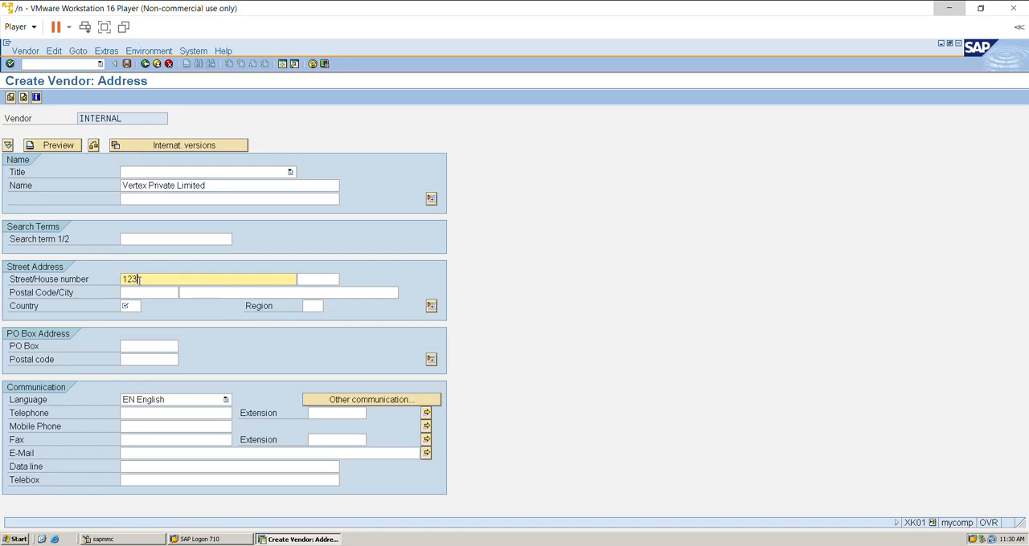
type(" Ram Nagar")
key("Tab")
key("Tab")
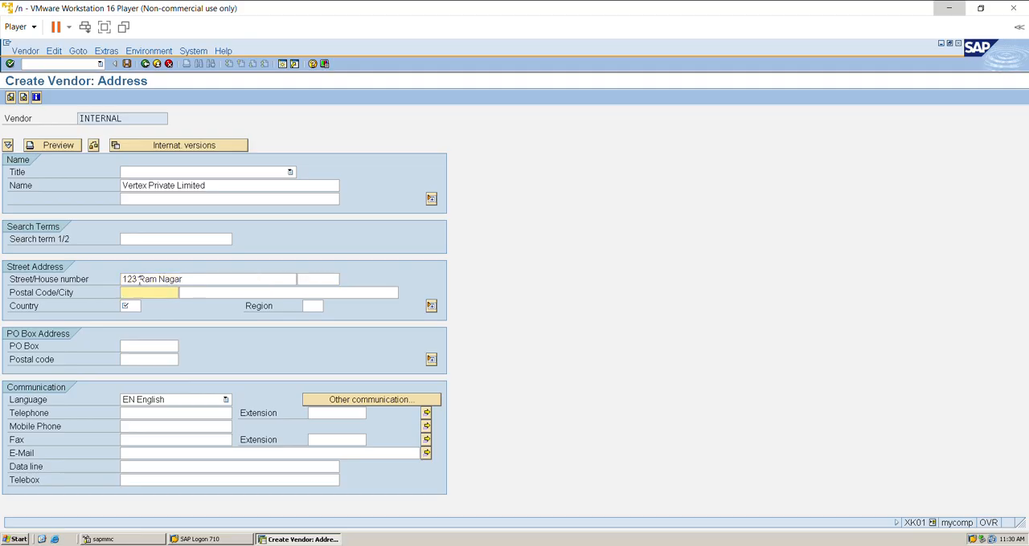
key("space")
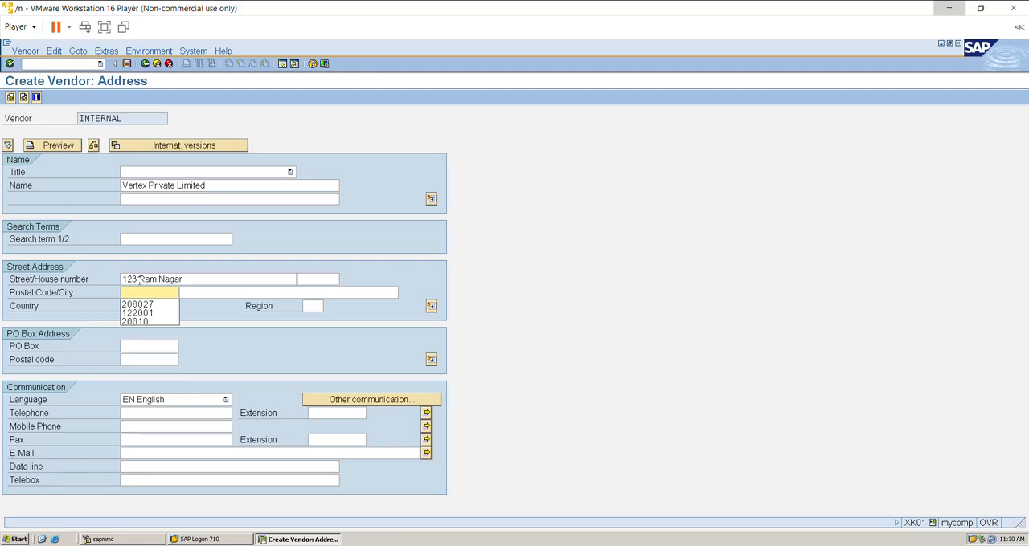
type("122001")
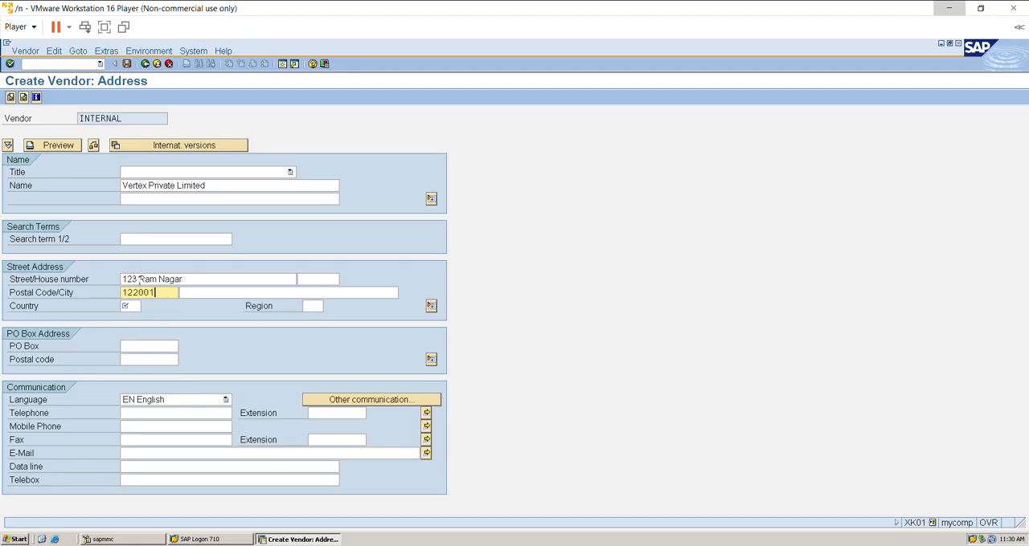
Set the vendor's city to Gurugram, country to IN and region to 07, and continue to the control data.
key("Tab")
key("space")
key("Down")
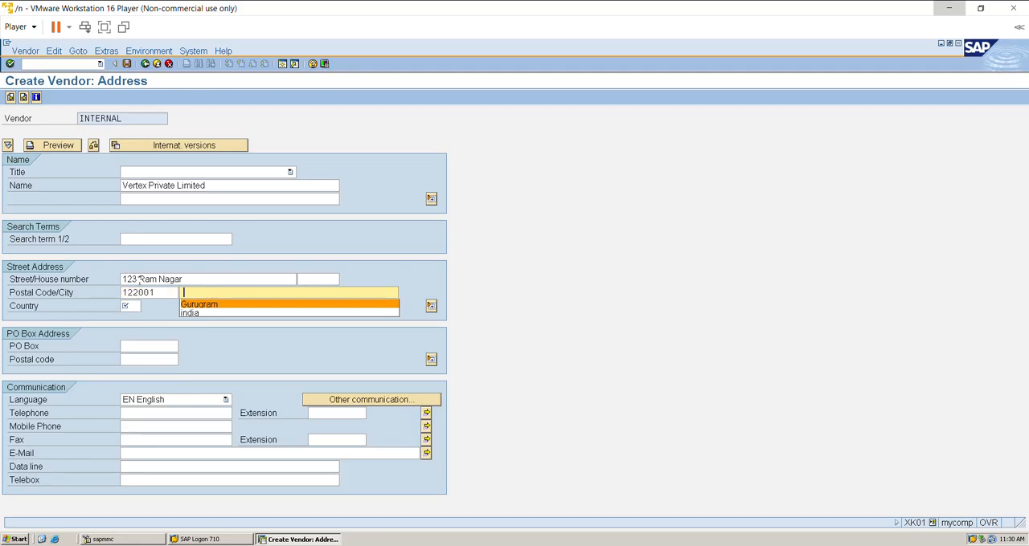
key("Tab")
key("space")
key("Down")
key("Tab")
key("space")
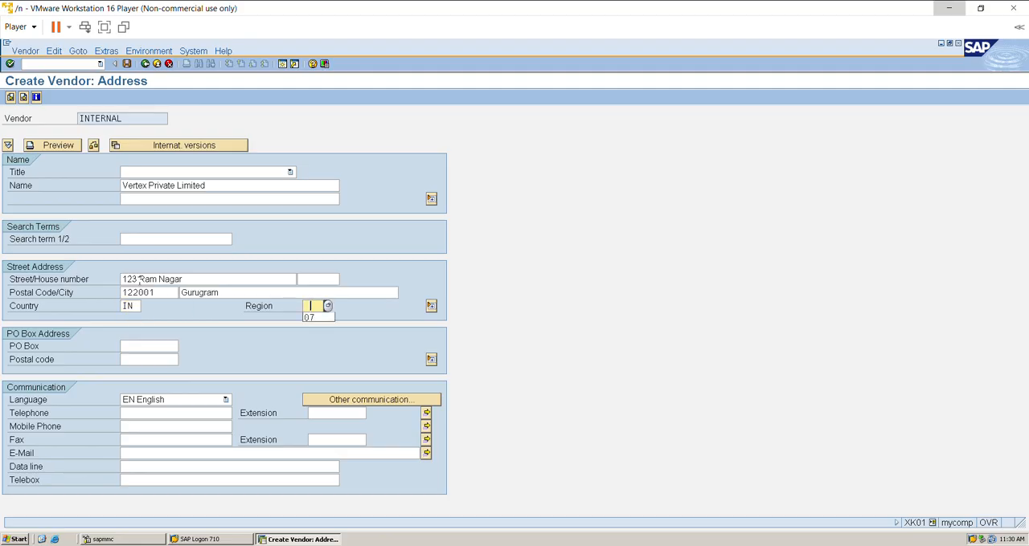
key("Down")
key("Return")
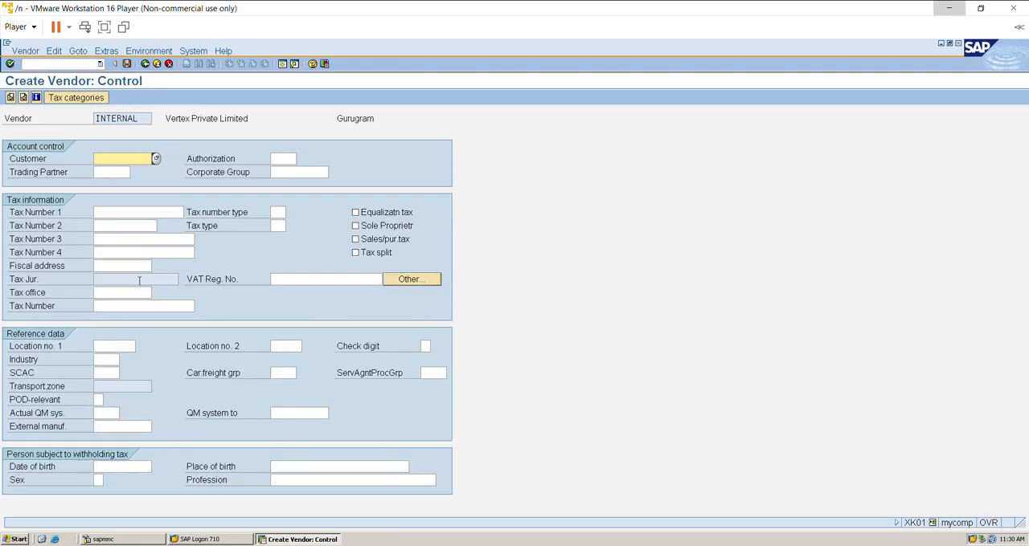
Enter the vendor's tax number as Tax Number 3 and continue to the payment transactions.
left_click(138, 233)
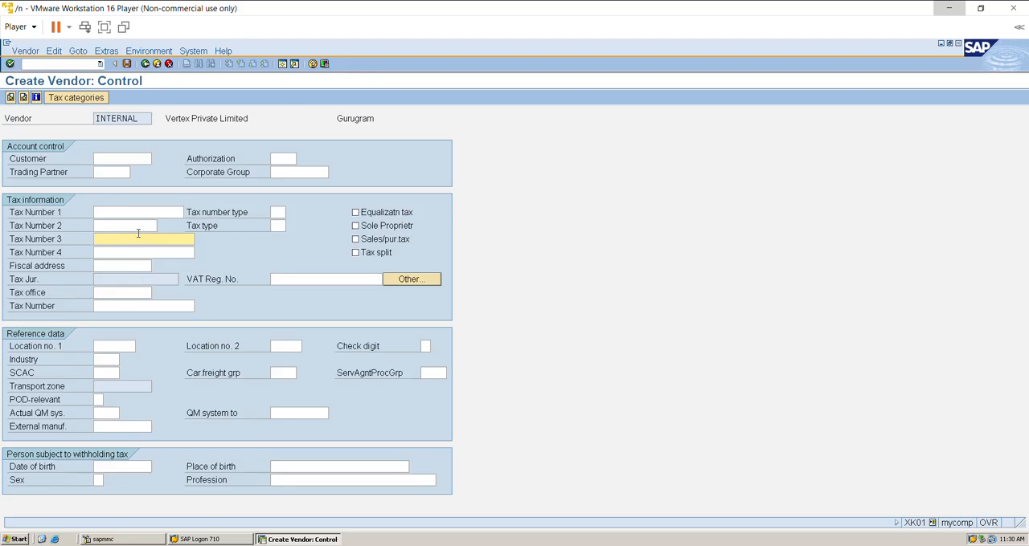
type("AB000011")
key("Return")
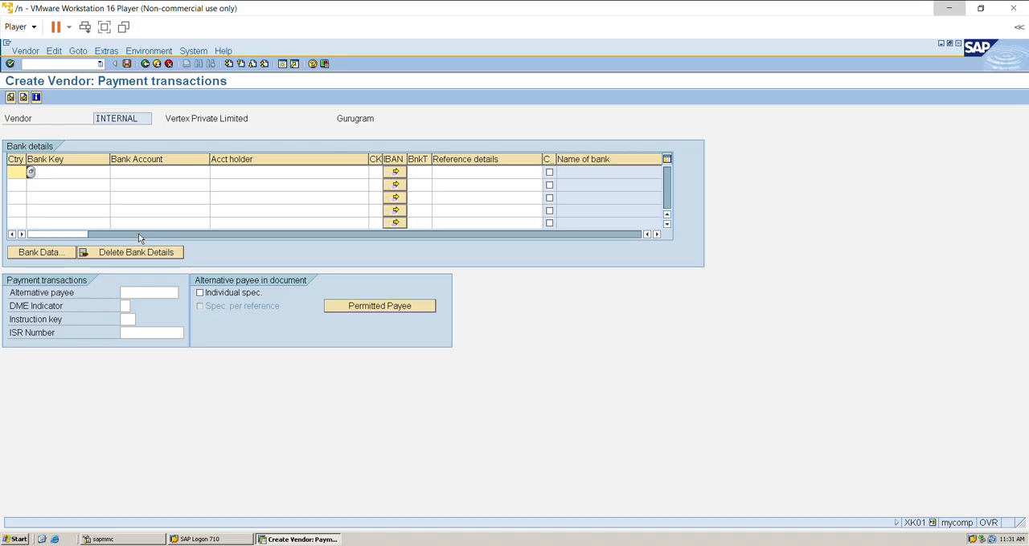
Add a bank details line with country IN and bank key HDFC00011.
type("IN")
key("Tab")
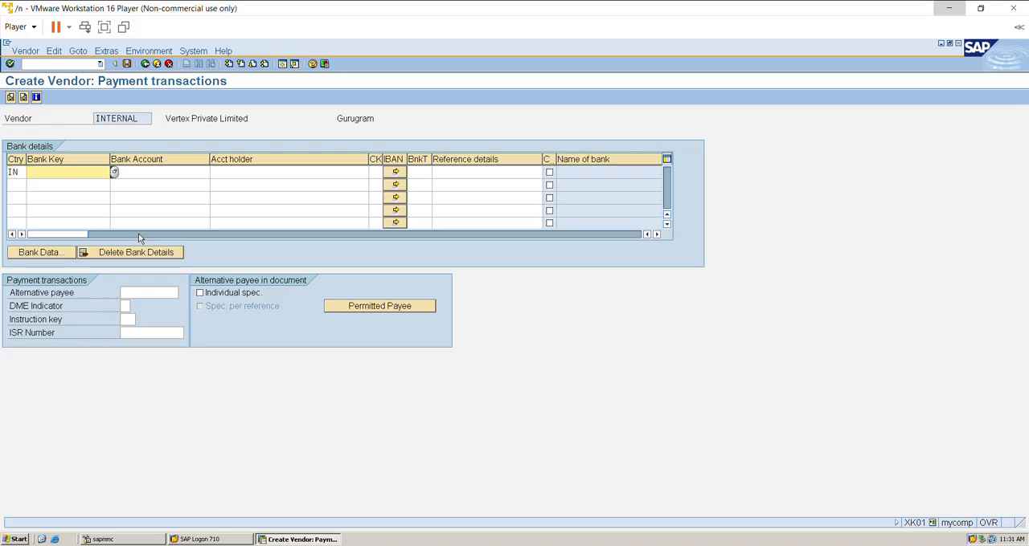
type("HDFC00011")
key("Tab")
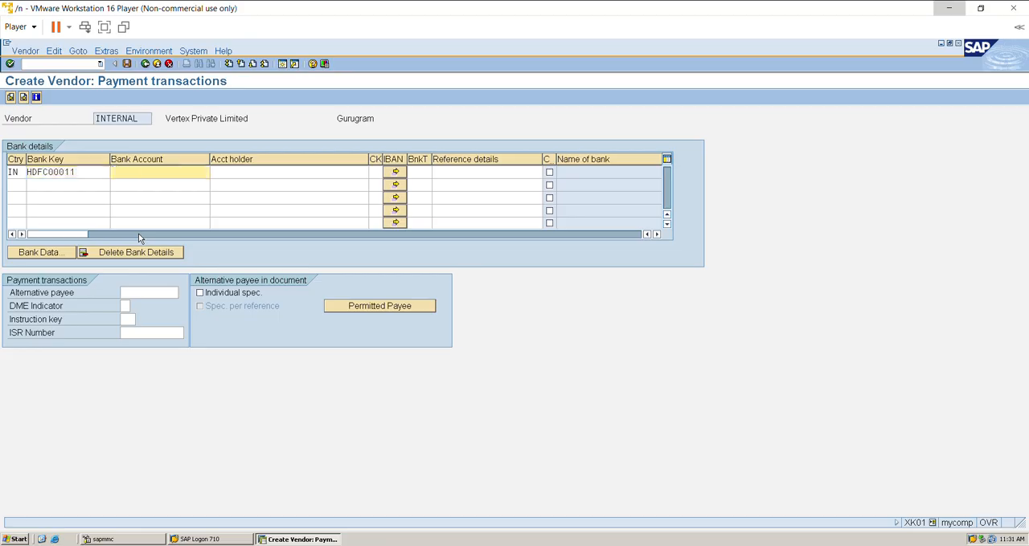
Complete the bank line with the bank account number and account holder Vertex, and confirm the entry.
type("1100001")
left_click(255, 172)
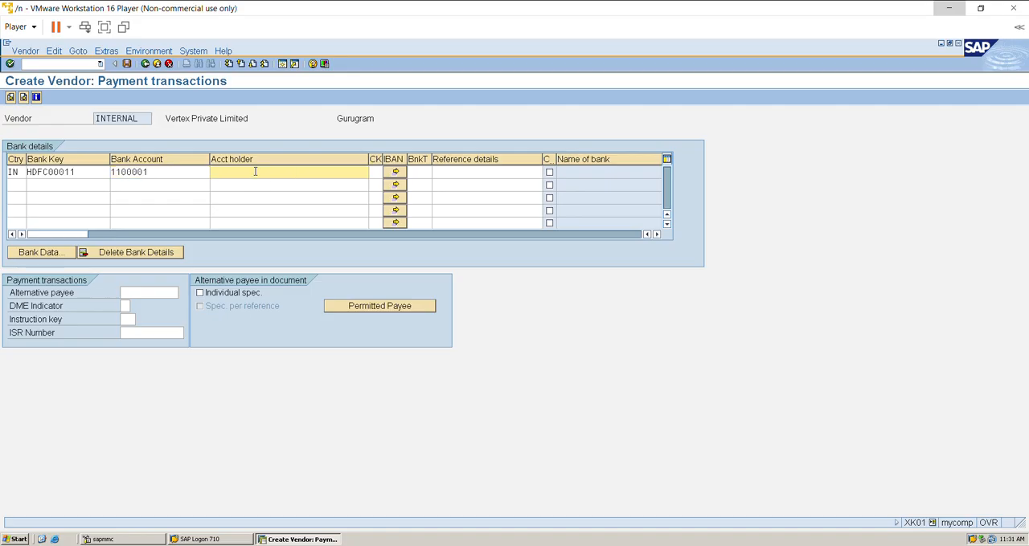
type("Vertex")
key("Return")
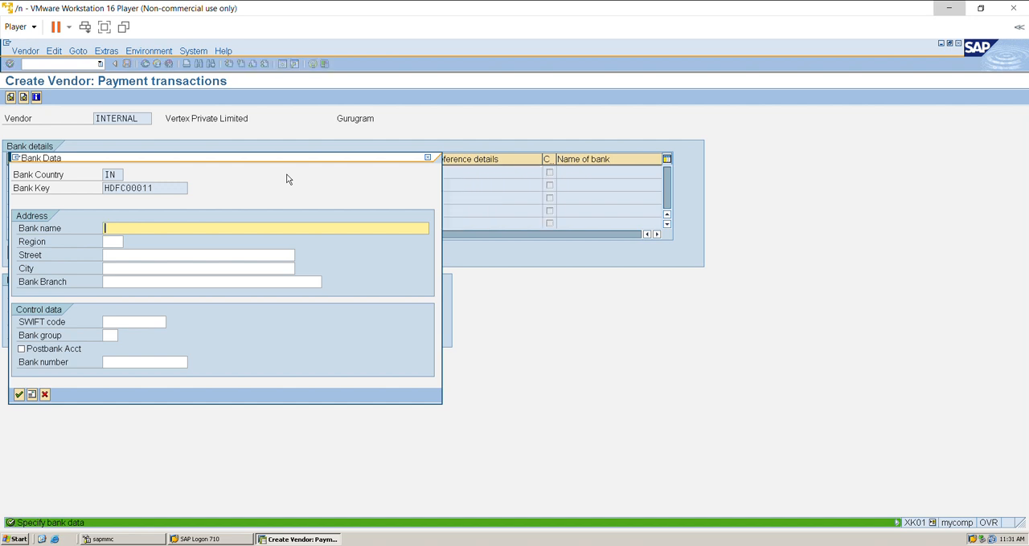
Set the bank name to HDFC Bank and the region to 07 in the bank data.
type("HDFC")
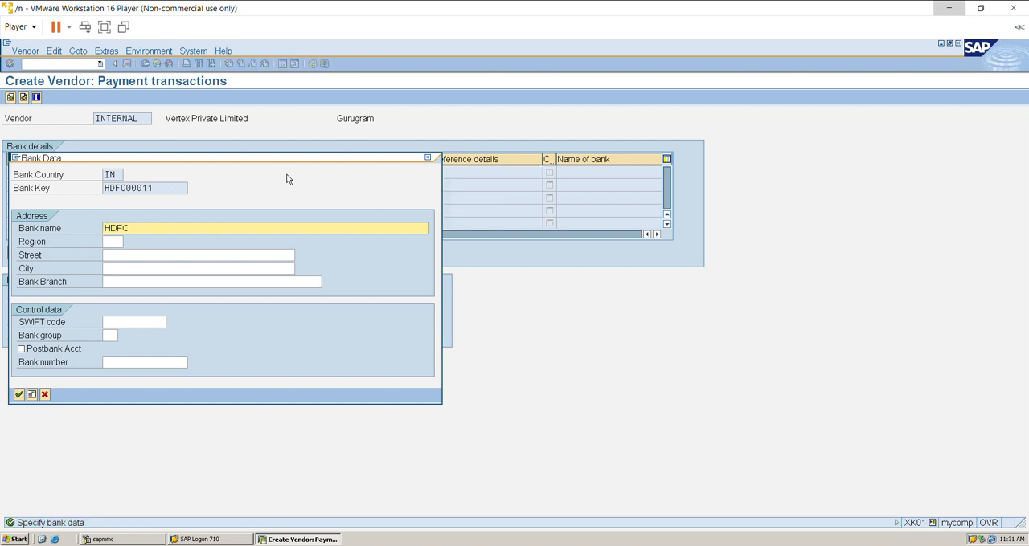
type(" Bank")
key("Tab")
type("0")
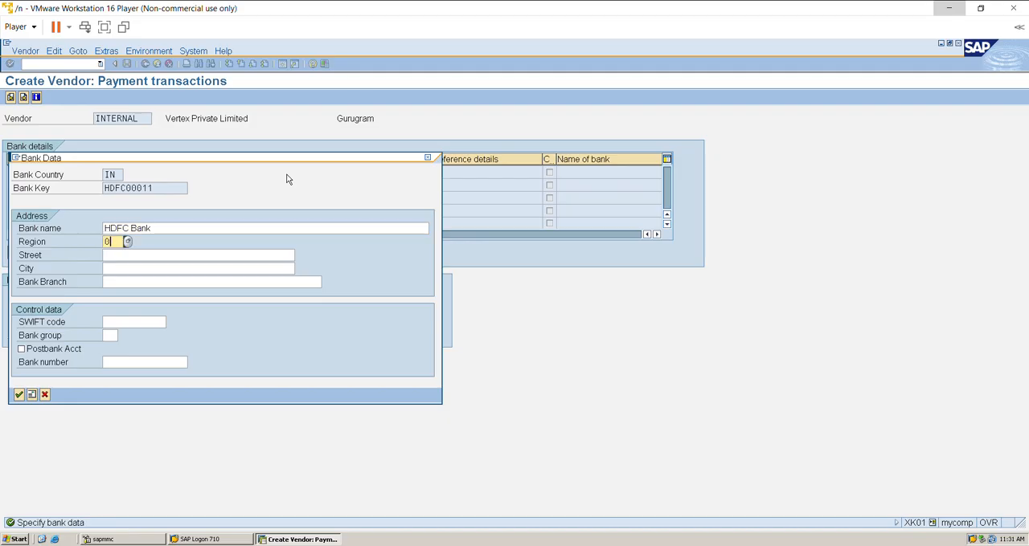
type("7")
key("Tab")
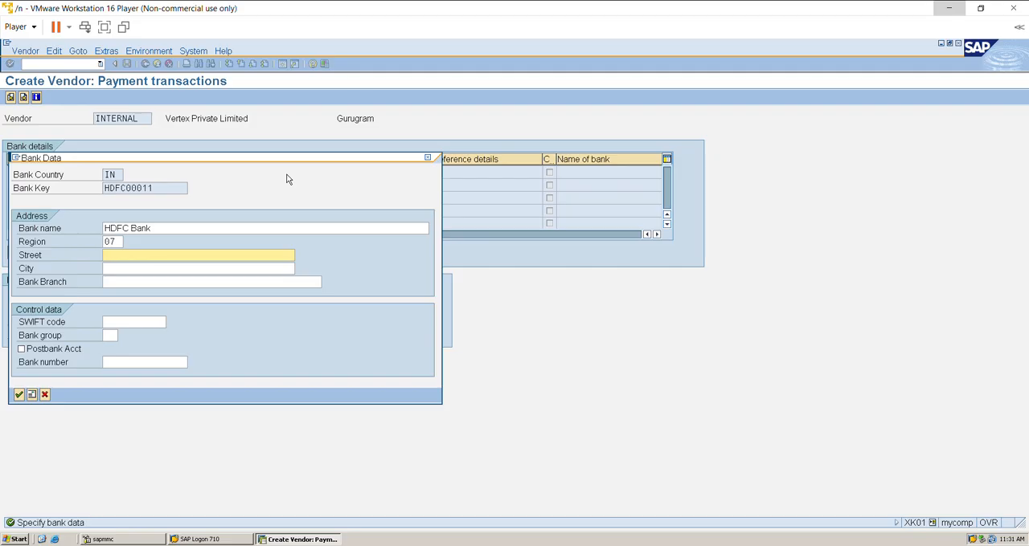
type("Gurugram")
key("Tab")
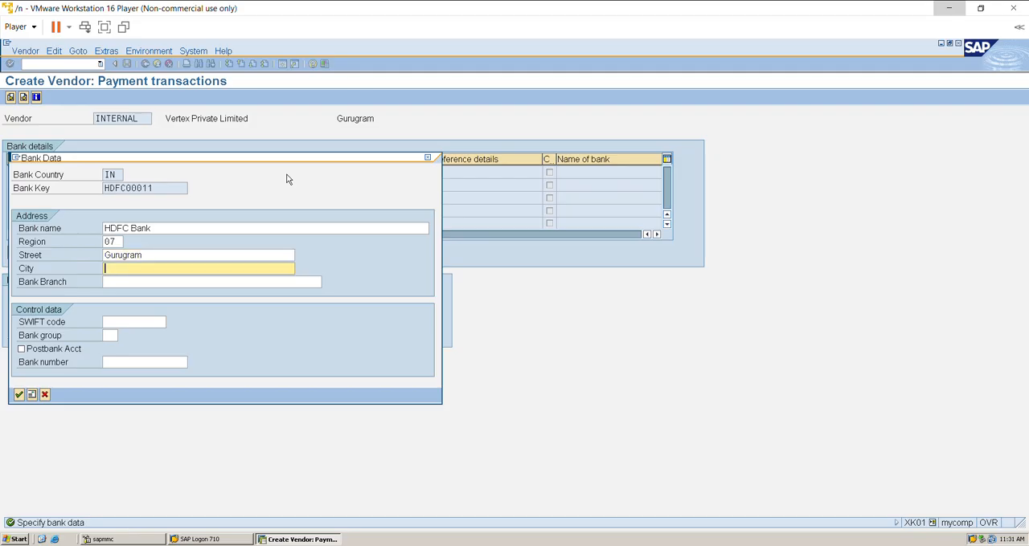
left_click(187, 258)
key("BackSpace")
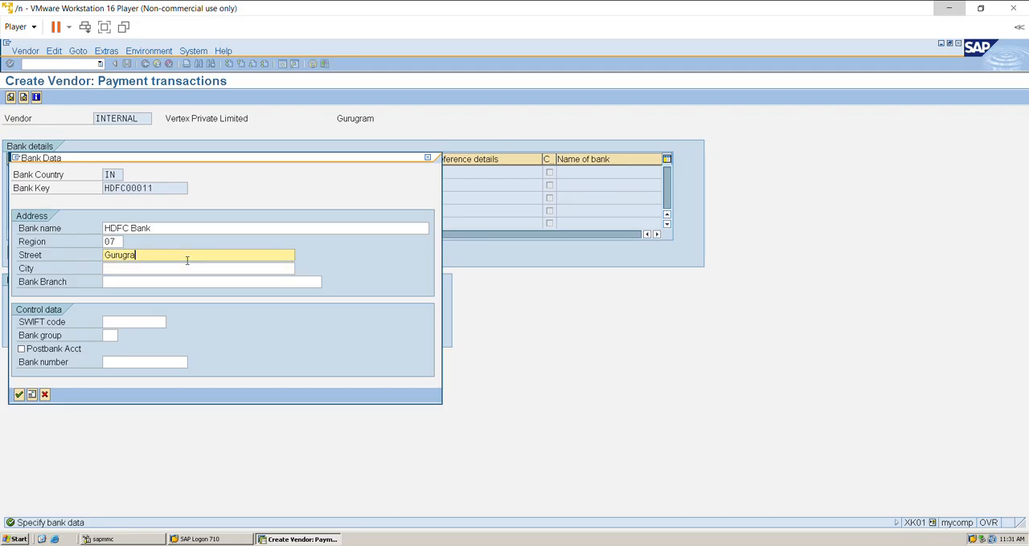
key("BackSpace")
key("BackSpace")
key("BackSpace")
key("BackSpace")
key("BackSpace")
key("BackSpace")
key("BackSpace")
Enter the bank's street address with house number and street name in the bank data.
type("123 Ram Nagar")
key("Tab")
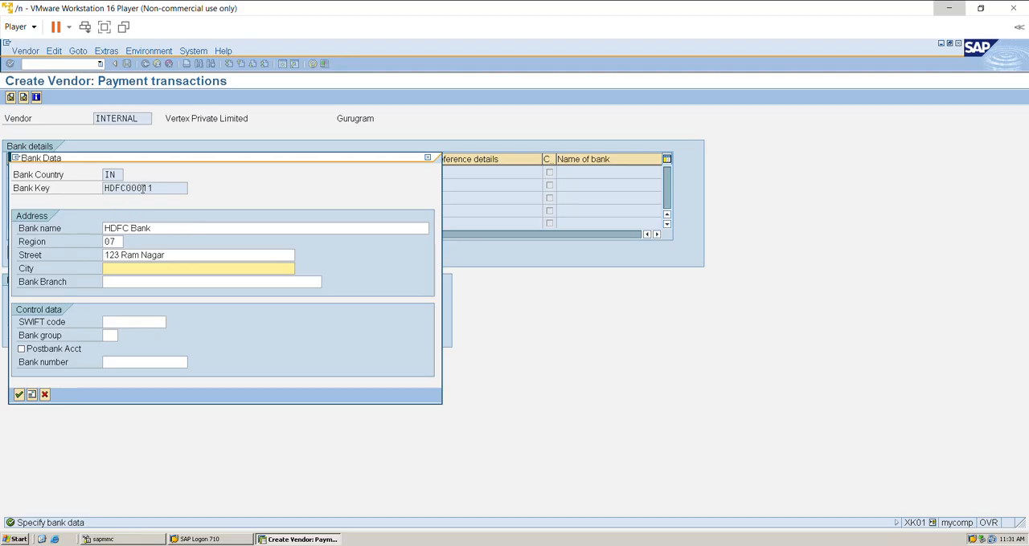
Replace the house number in the bank's street entry and re-enter the street name.
left_click(121, 256)
key("BackSpace")
key("BackSpace")
key("BackSpace")
key("BackSpace")
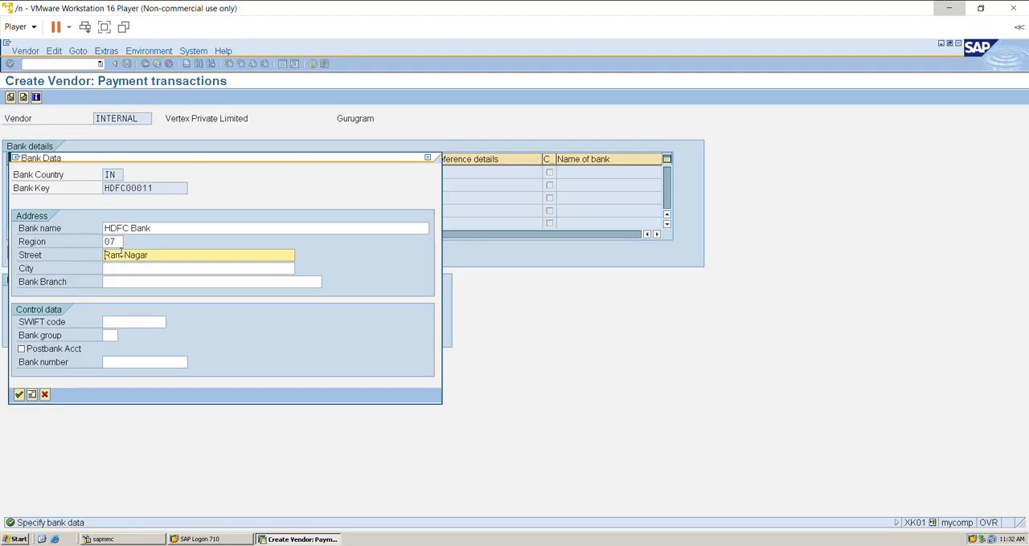
type("234")
key("Delete")
type("Ram N")
type("asg")
key("BackSpace")
key("BackSpace")
type("gar")
key("Tab")
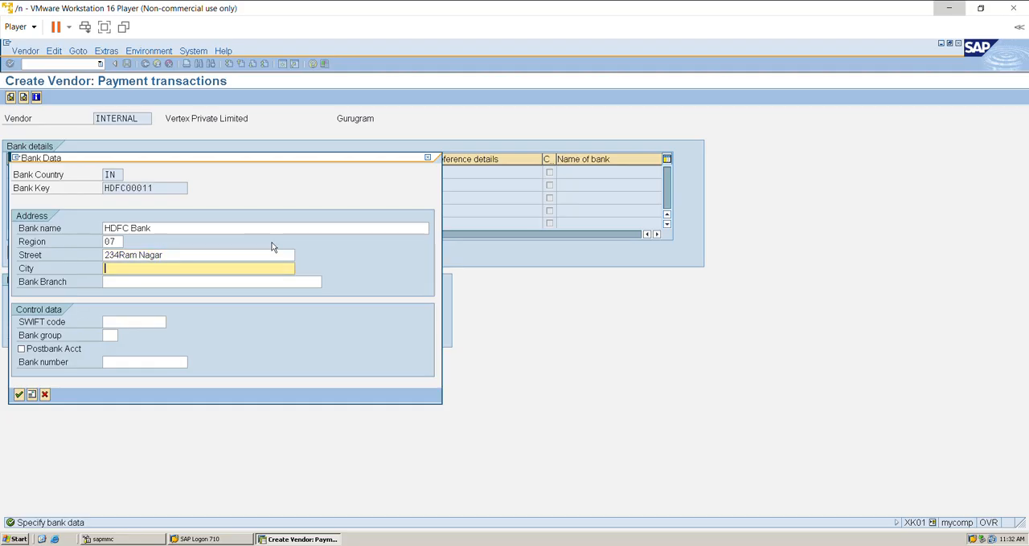
Insert the missing space between the house number and the street name in the bank's street entry.
left_click(207, 248)
left_click(207, 258)
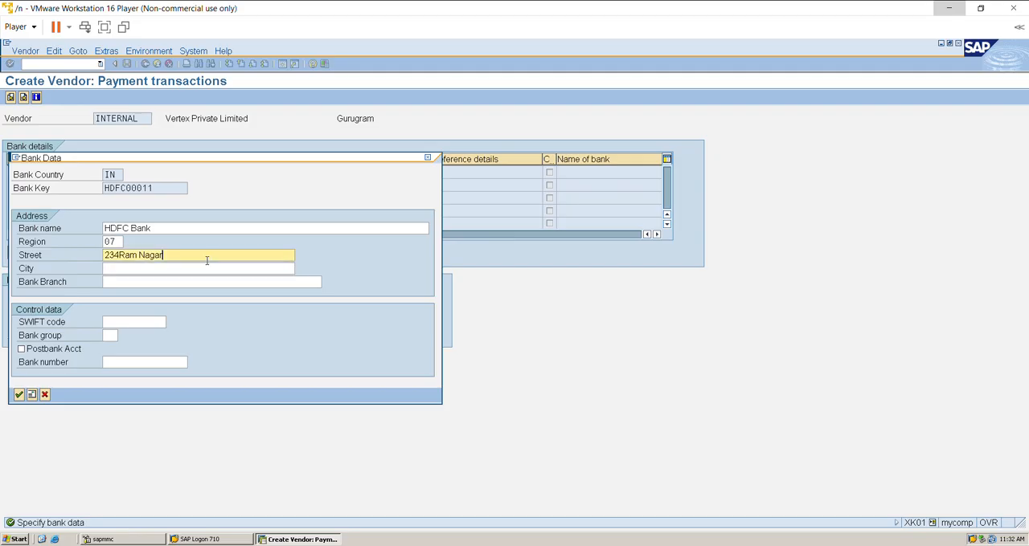
key("BackSpace")
key("BackSpace")
key("BackSpace")
type("Ram Nagar")
key("Tab")
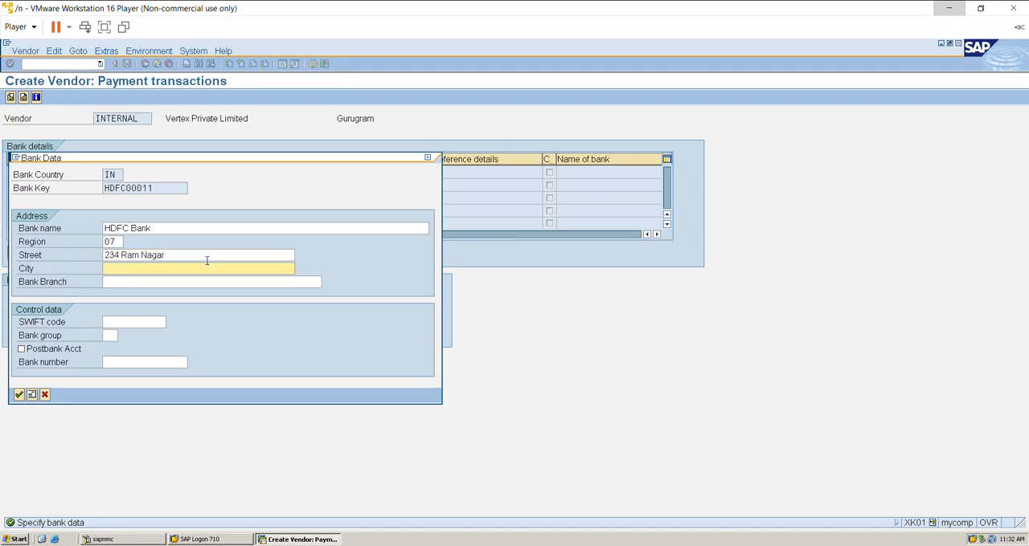
Set the bank's city to Gurugram and the bank branch to HDFC Bank Ram Nagar, and confirm the bank data.
type("Gurugram")
key("Tab")
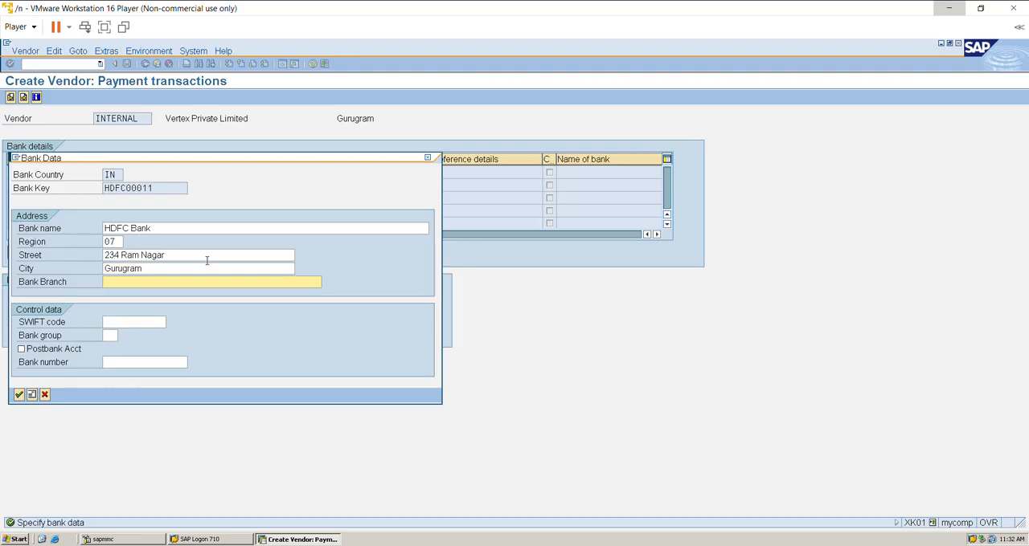
type("HDFC Bank Ram Nagra")
key("BackSpace")
key("BackSpace")
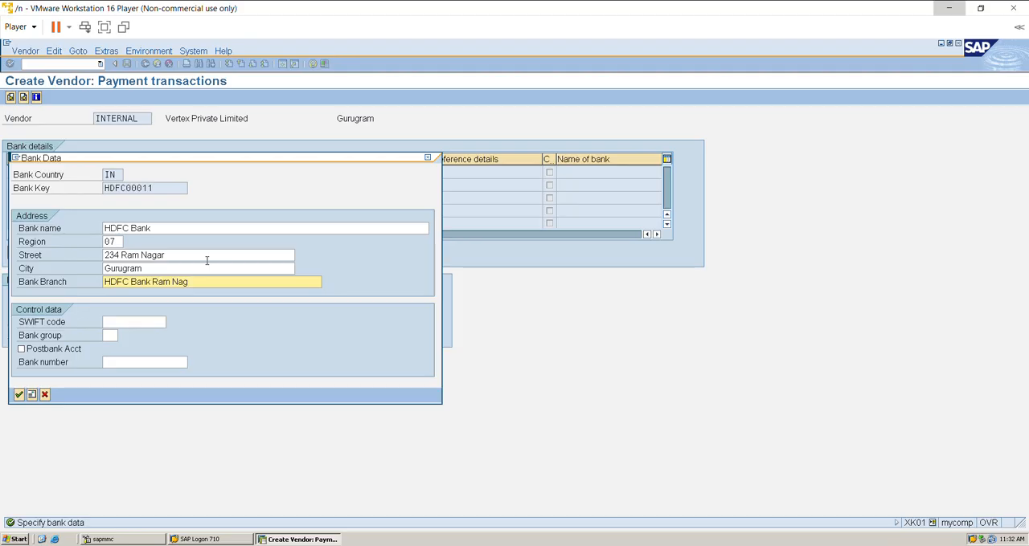
type("ar")
left_click(19, 394)
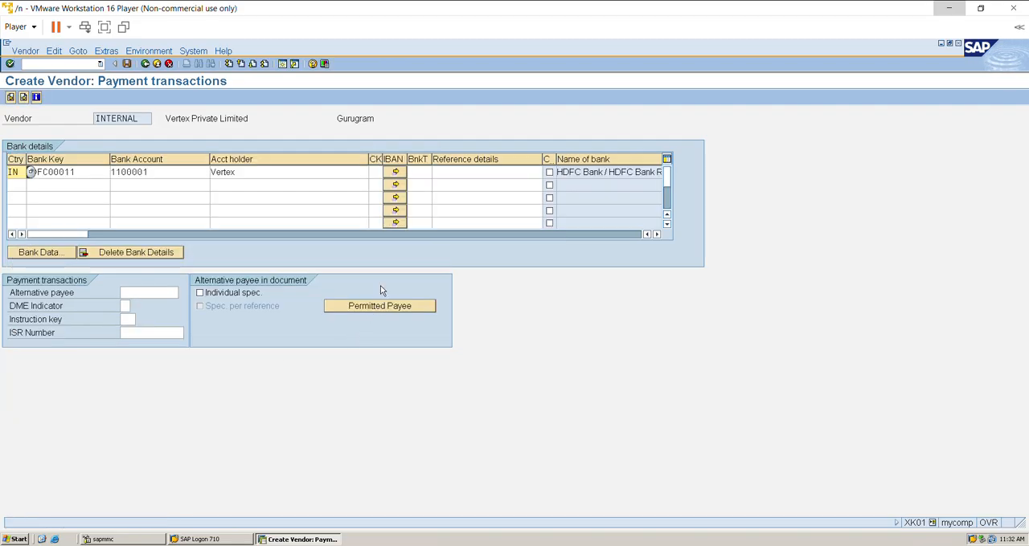
Continue to the vendor's accounting information and choose reconciliation account 31000 and cash management group A1.
key("Return")
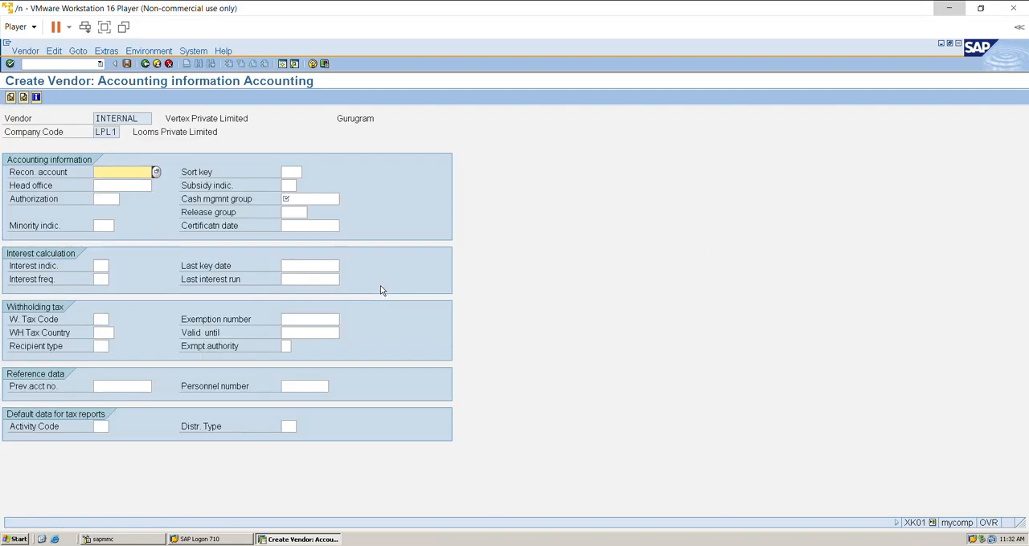
left_click(155, 171)
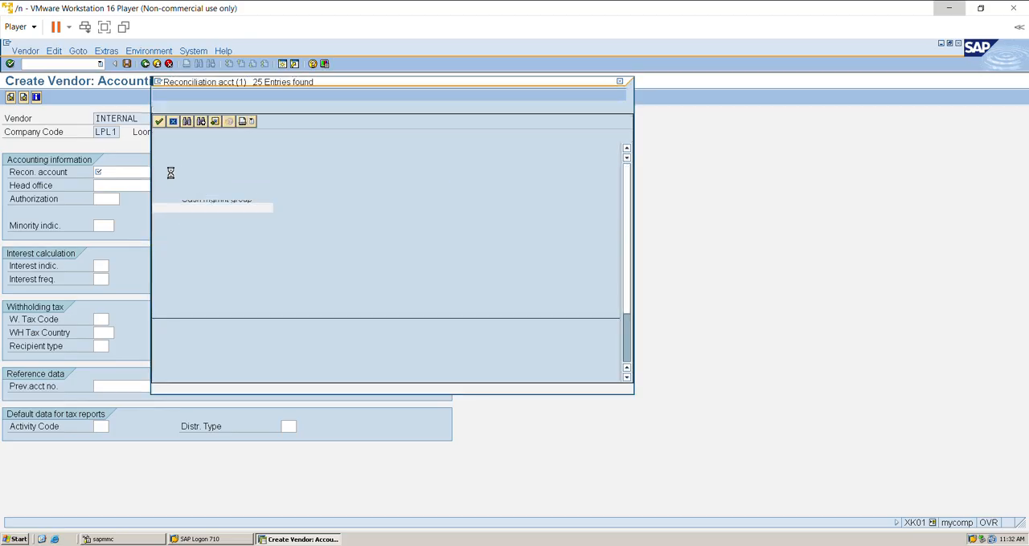
double_click(220, 151)
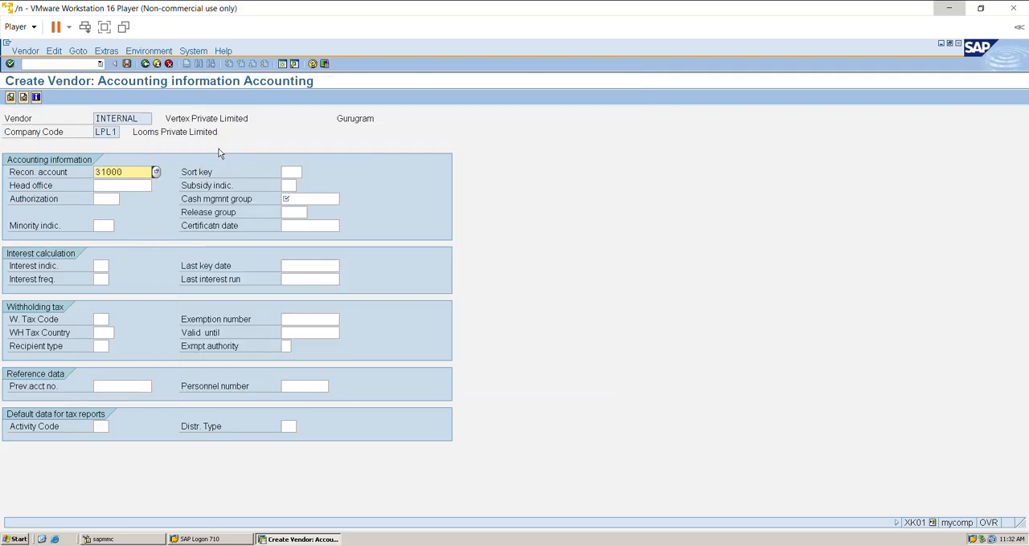
left_click(319, 203)
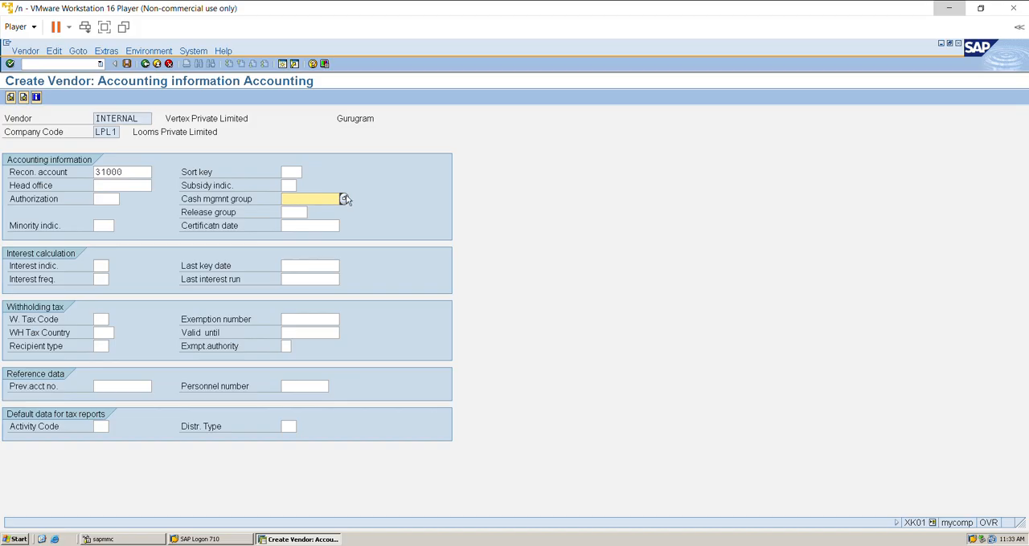
left_click(345, 198)
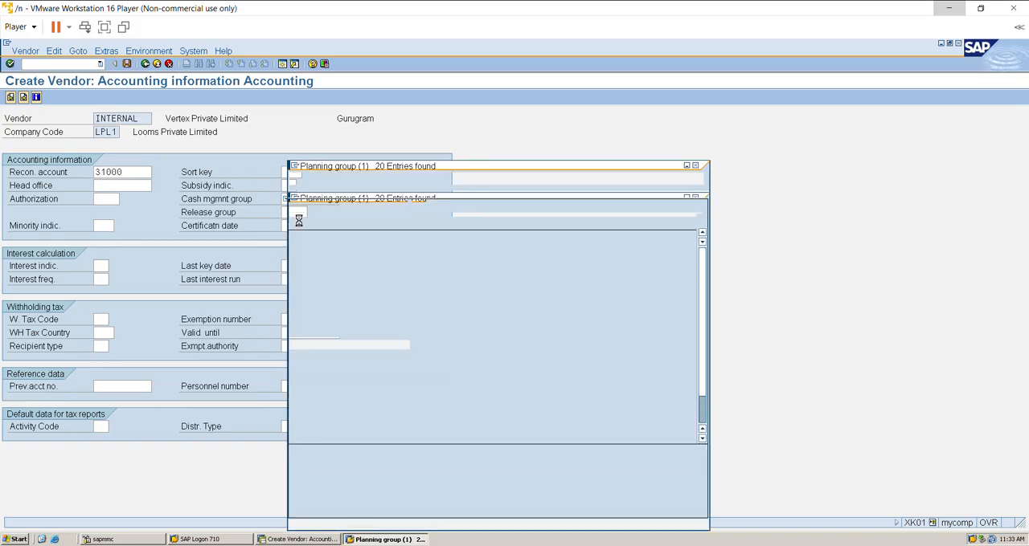
double_click(325, 232)
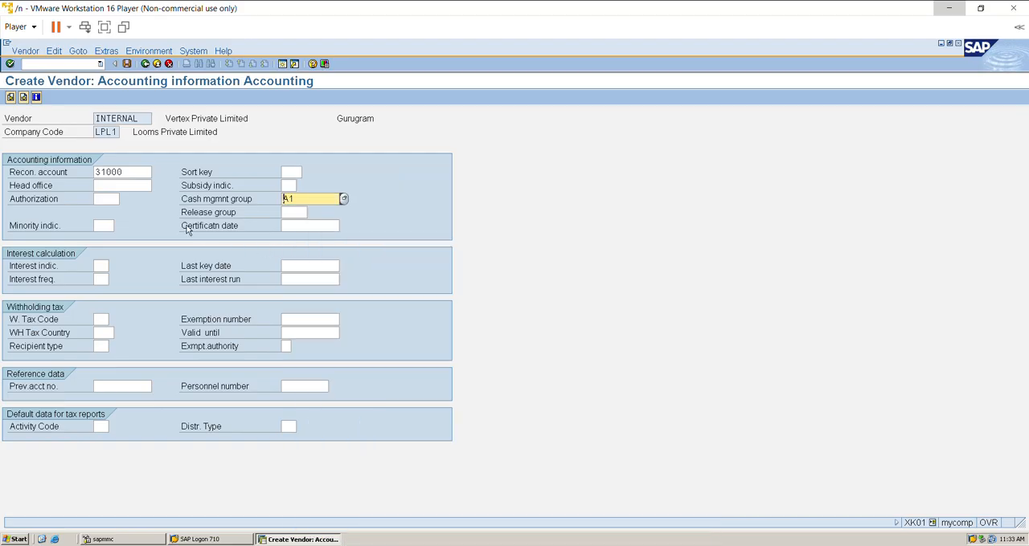
Proceed to the purchasing data, set the order currency to INR, and continue past the partner functions to save the vendor.
key("Return")
key("Return")
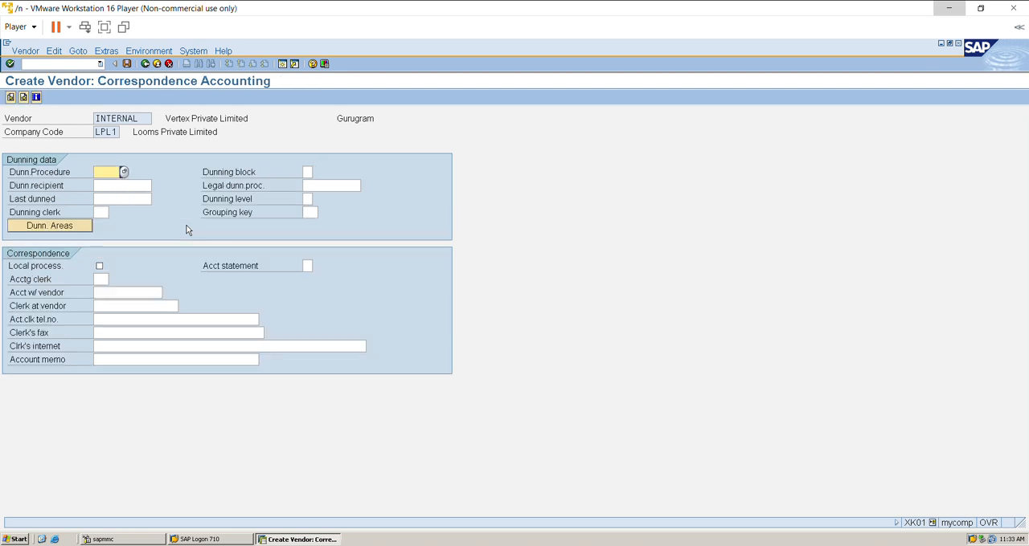
key("Return")
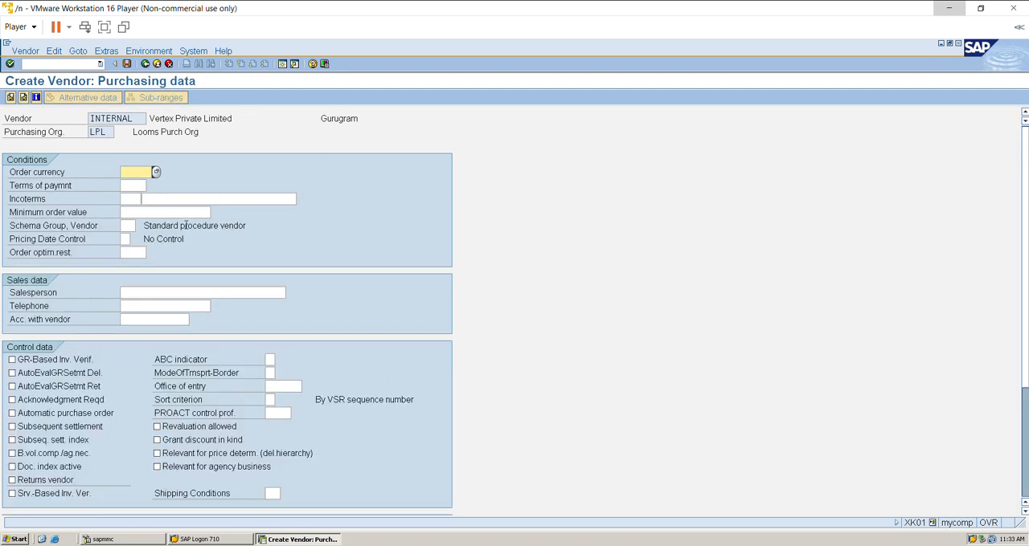
type("INR")
key("Return")
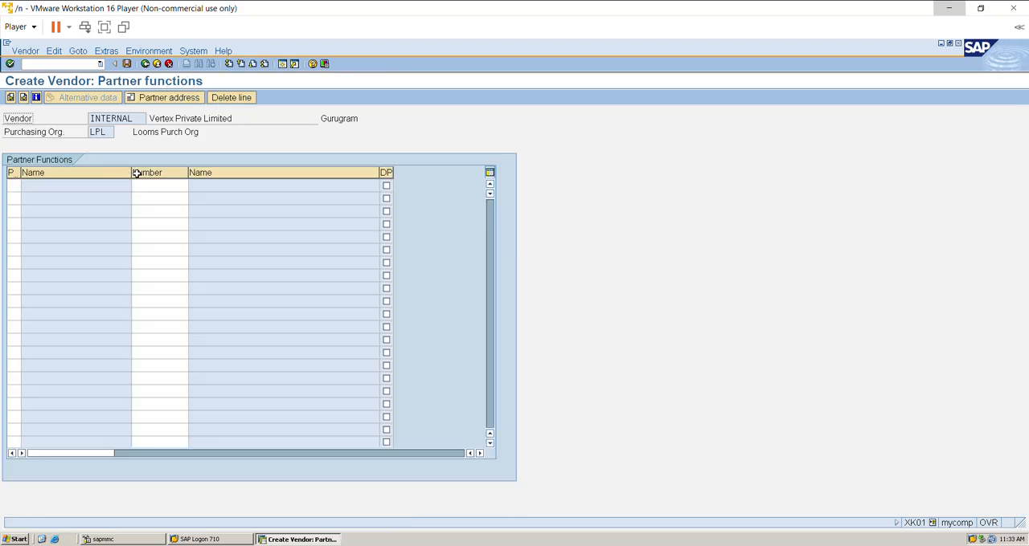
key("Return")
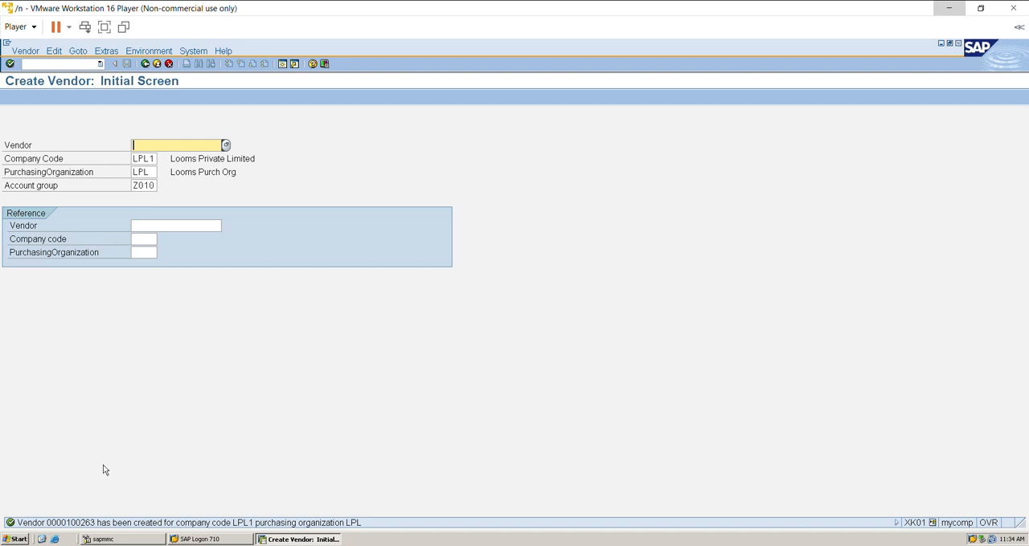
Leave vendor creation and start purchase order creation with transaction ME21N.
left_click(145, 64)
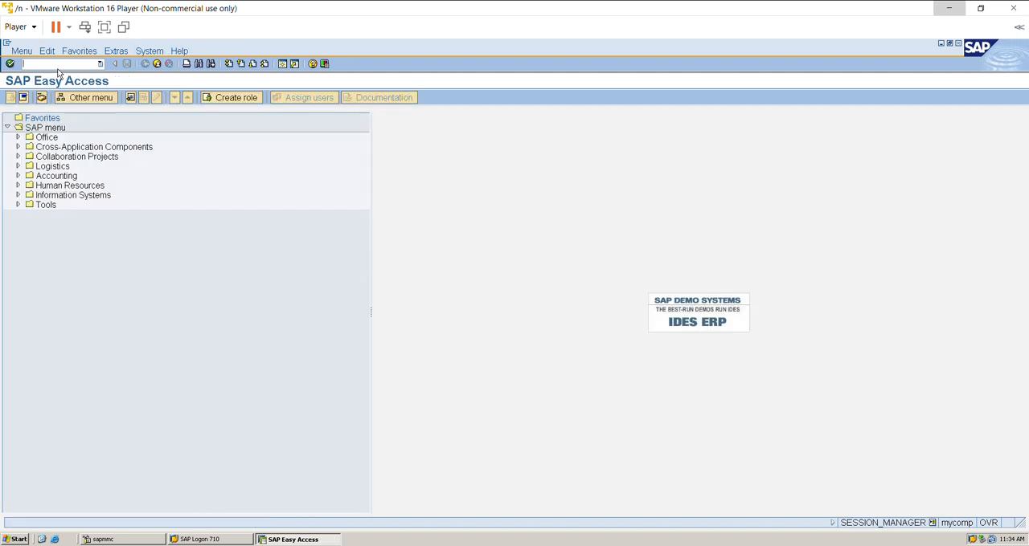
type("ME21N")
key("Return")
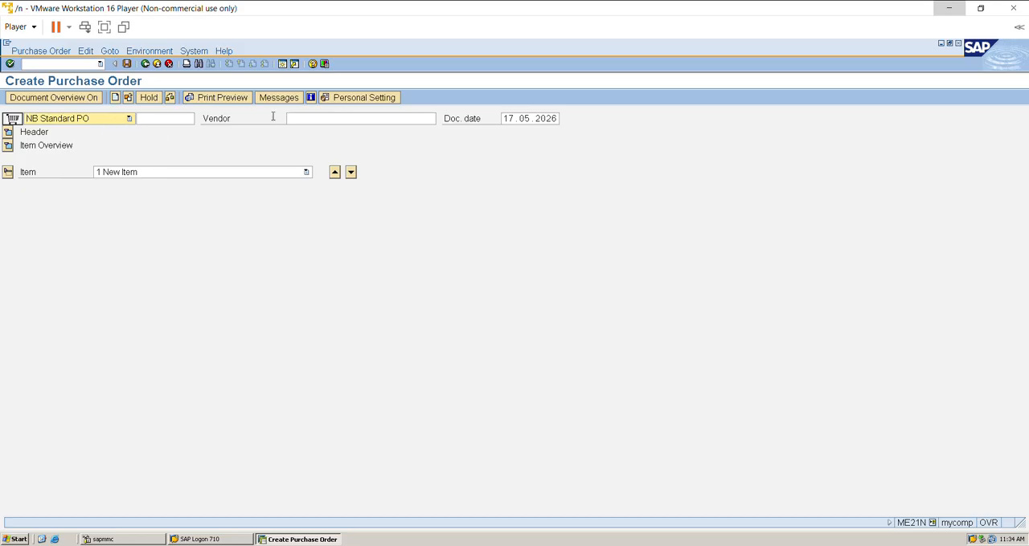
Look up the vendors of company code LPL1 and assign Vertex Private Limited as the purchase order's vendor.
left_click(397, 120)
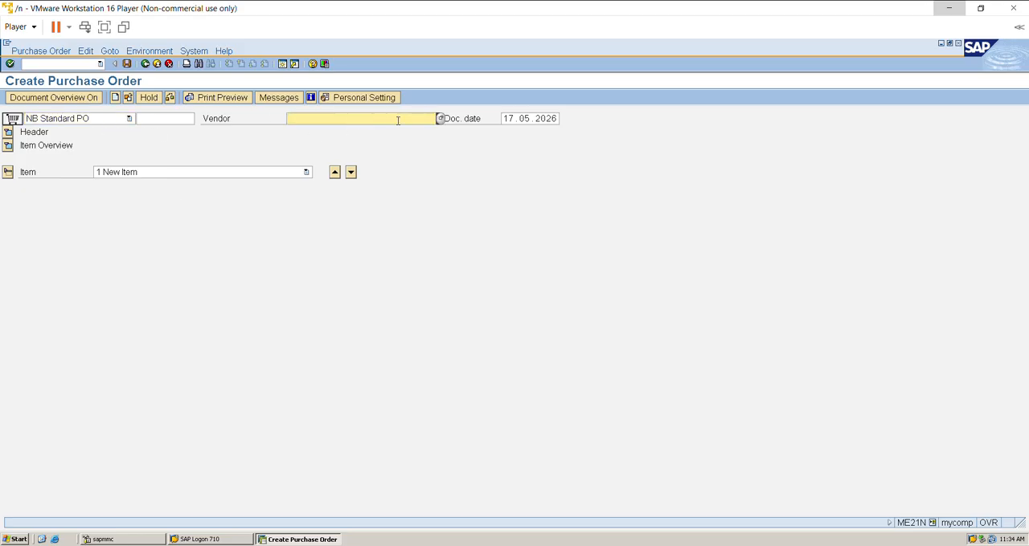
left_click(440, 119)
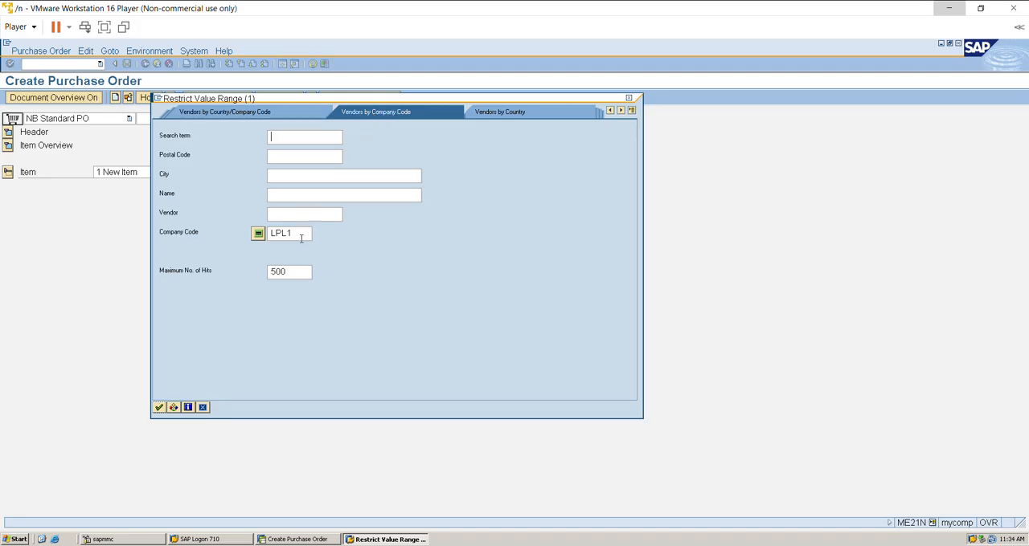
key("Return")
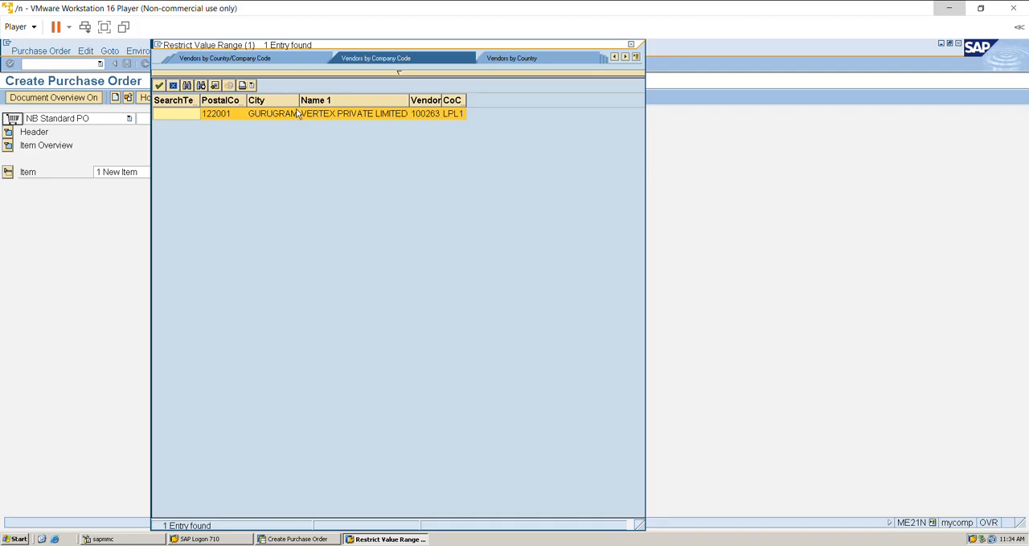
double_click(297, 113)
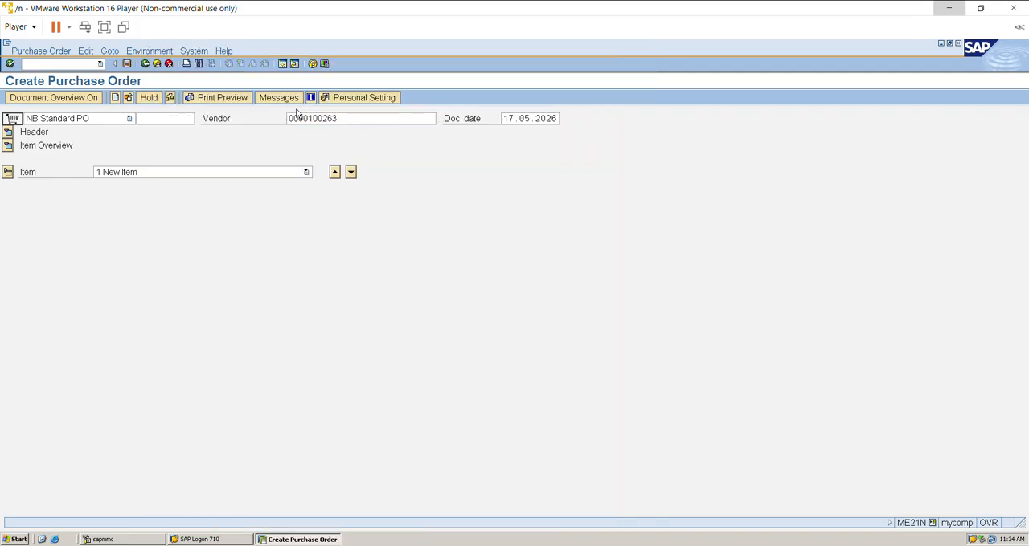
key("Return")
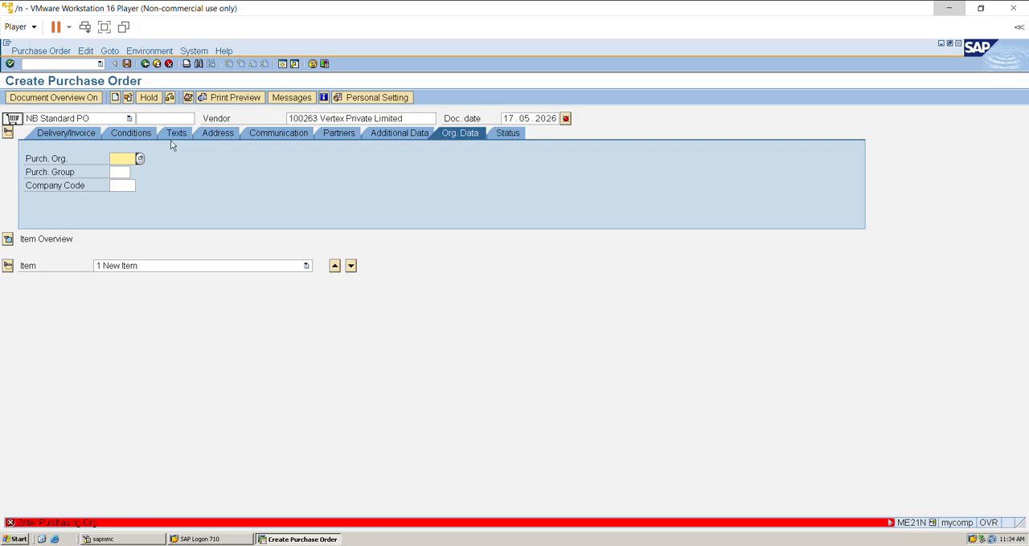
Enter purchasing organization LPL, purchasing group LP and company code LPL1 in the purchase order's organizational data.
key("Tab")
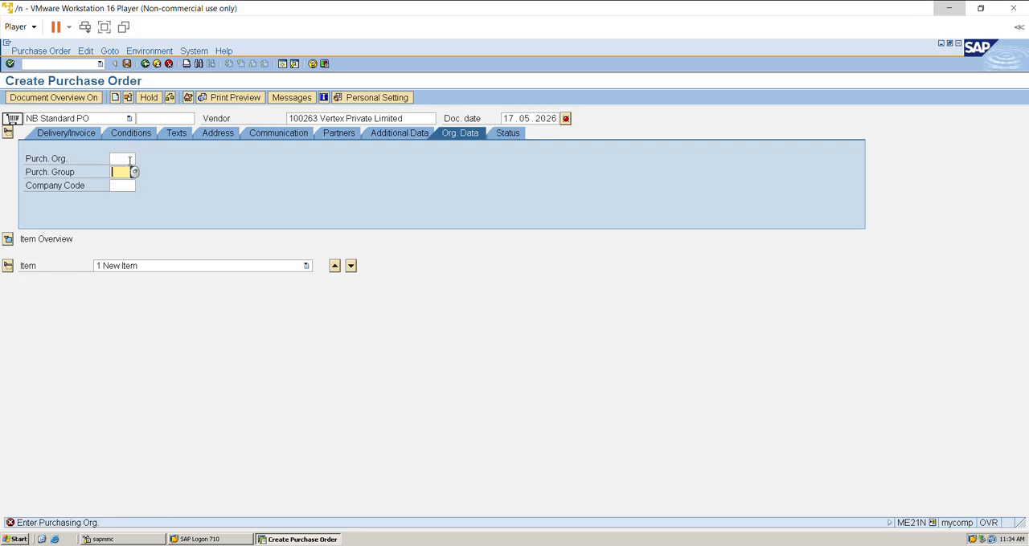
left_click(130, 161)
type("LPL")
key("Tab")
type("LP")
key("Return")
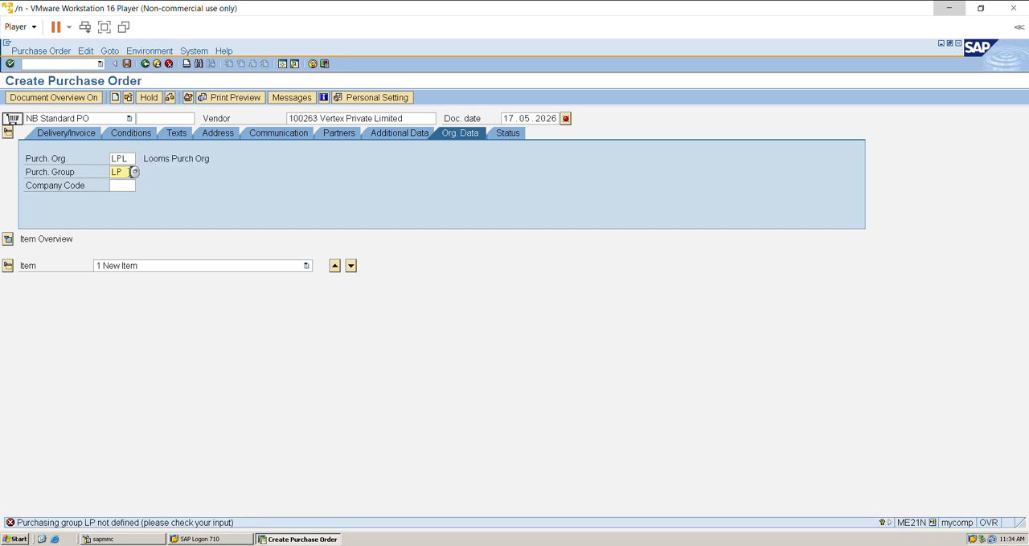
left_click(121, 184)
type("LPL1")
key("Return")
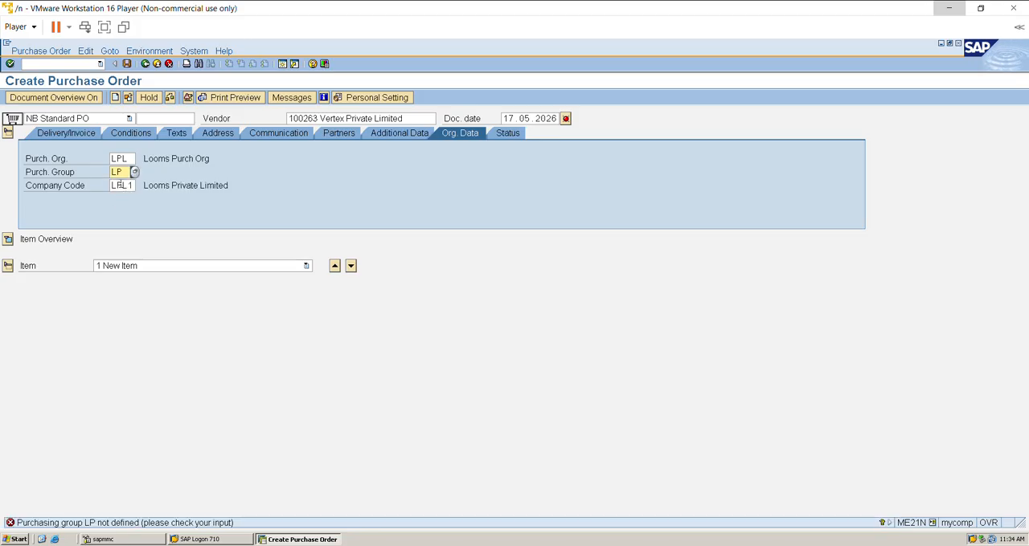
Open a new session and start transaction OME4 for maintaining purchasing groups.
left_click(282, 64)
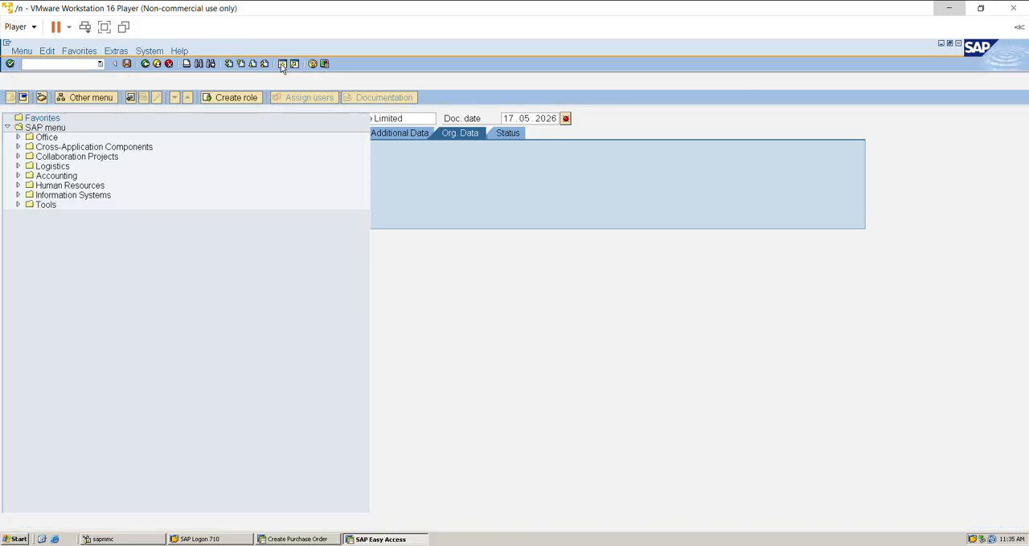
type("OME")
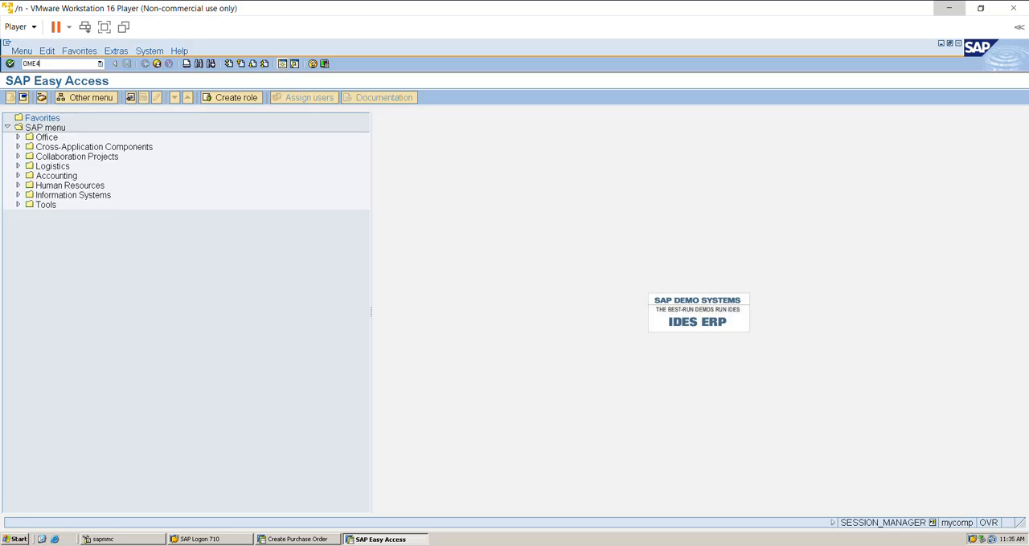
type("4")
key("Return")
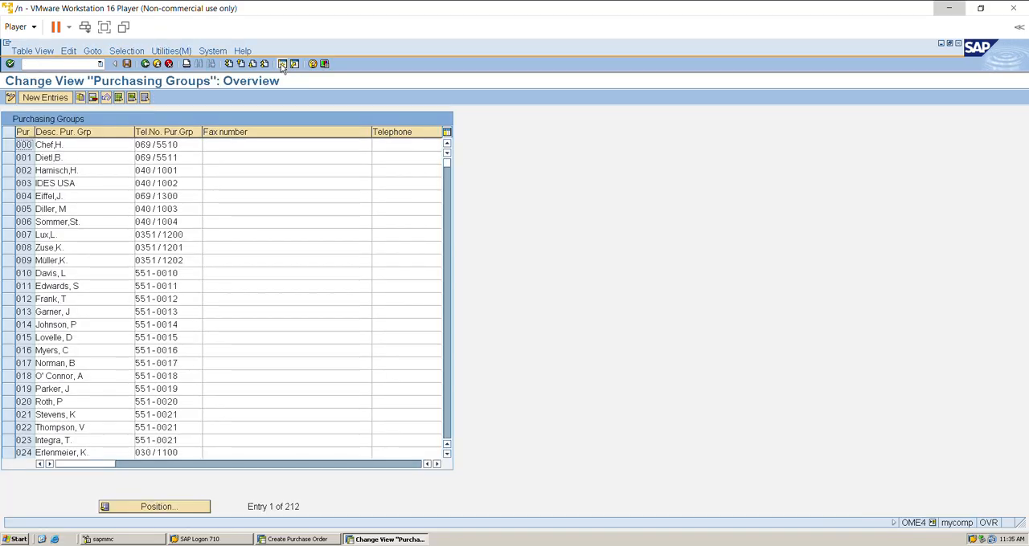
Add a new purchasing group LP with the description Looms Purch Group and save it.
left_click(46, 98)
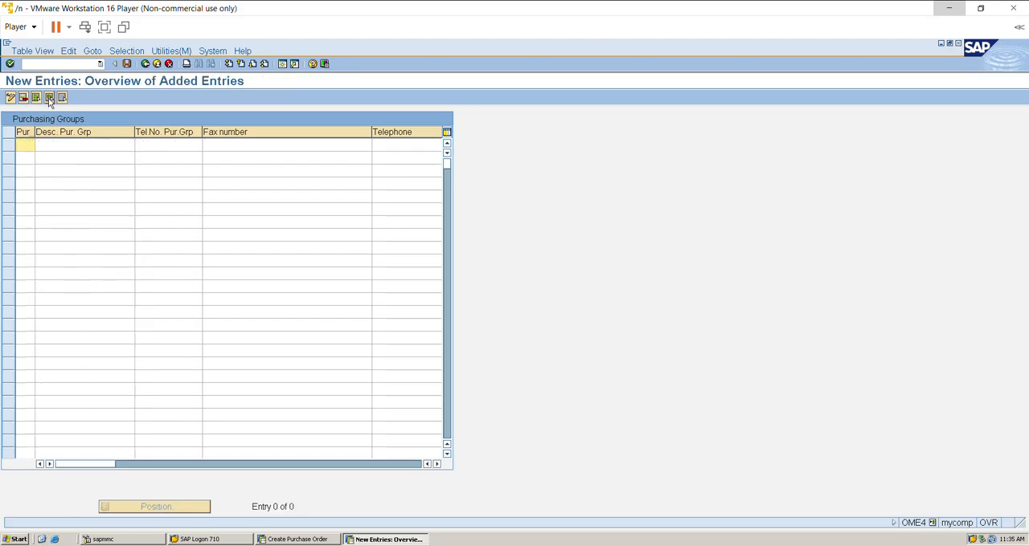
type("LP")
key("Tab")
type("Loo")
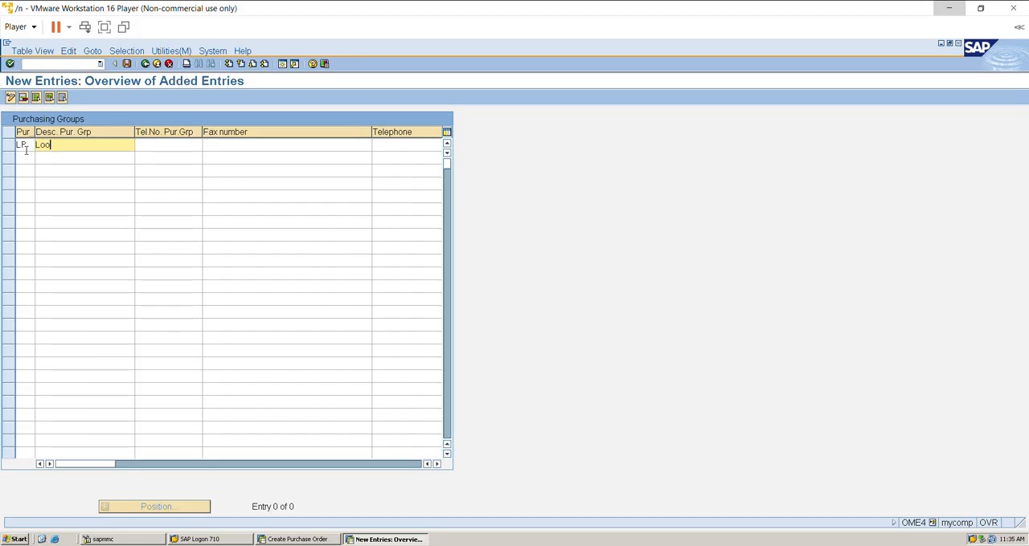
type("ms Purch Group")
left_click(126, 65)
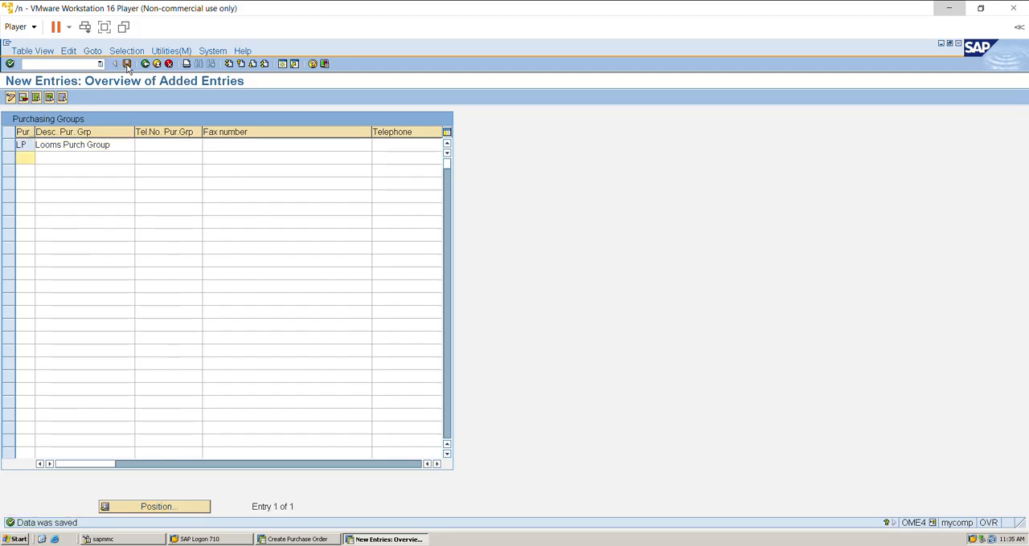
Leave OME4 and open Create Purchasing Groups through SPRO, under Materials Management > Purchasing in the SAP Reference IMG.
left_click(146, 66)
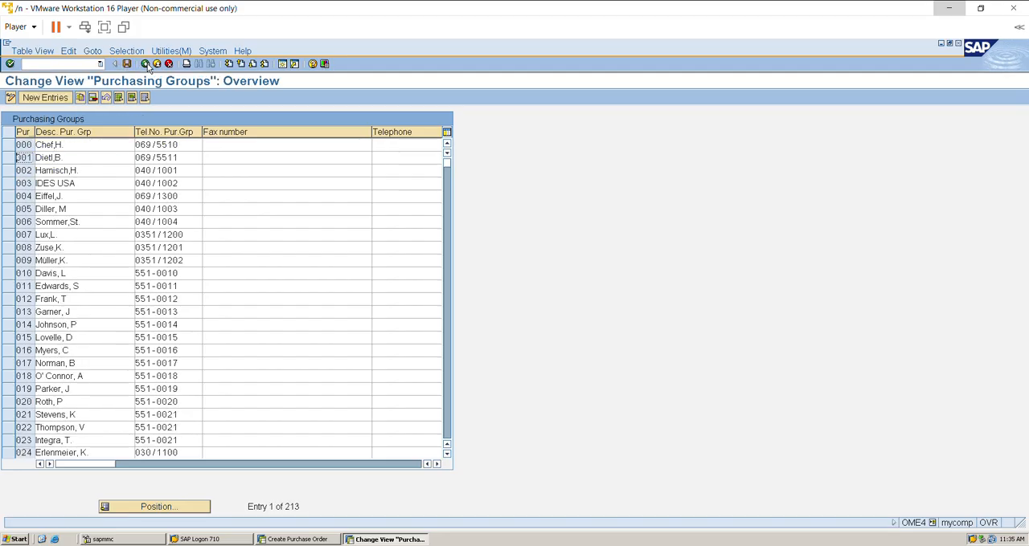
left_click(145, 64)
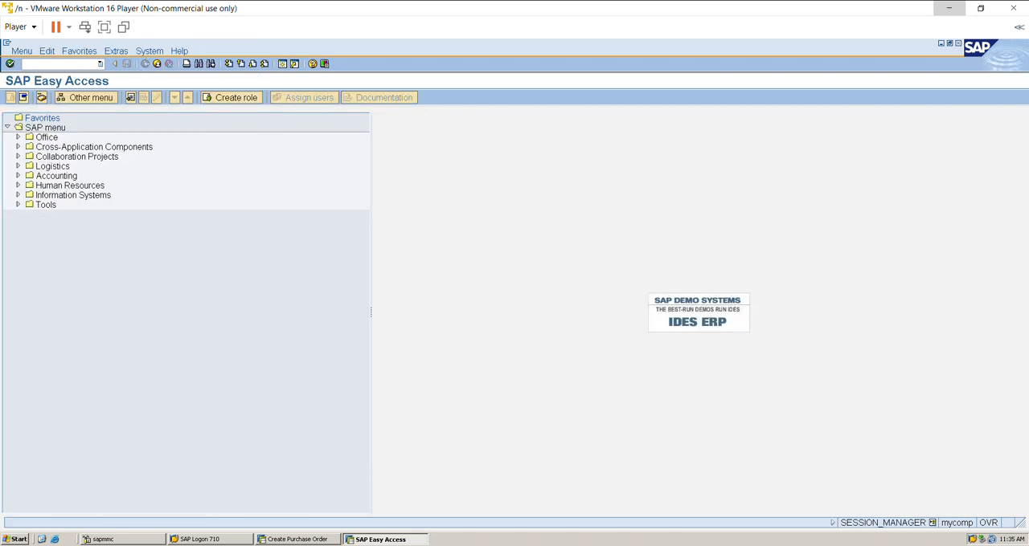
type("SPRO")
key("Return")
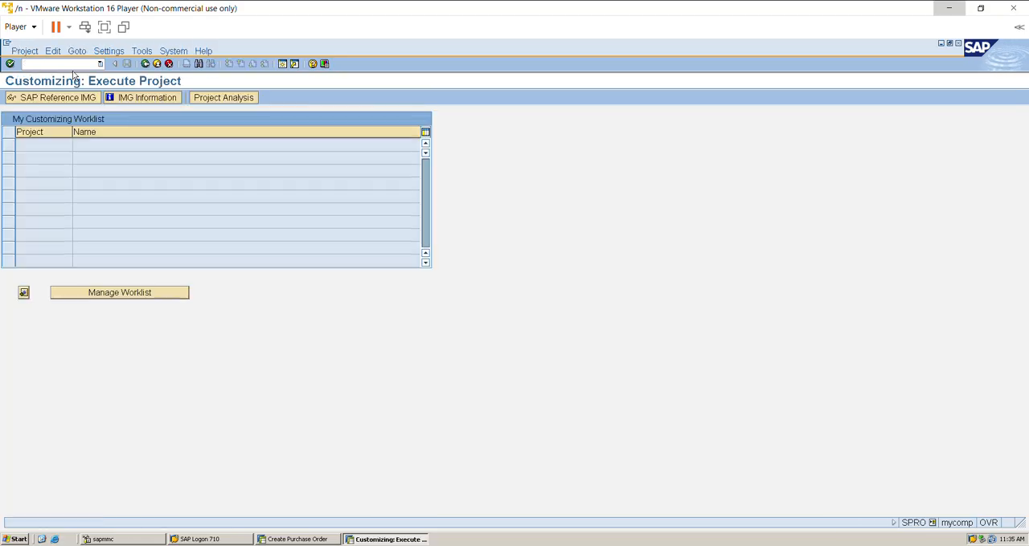
left_click(68, 98)
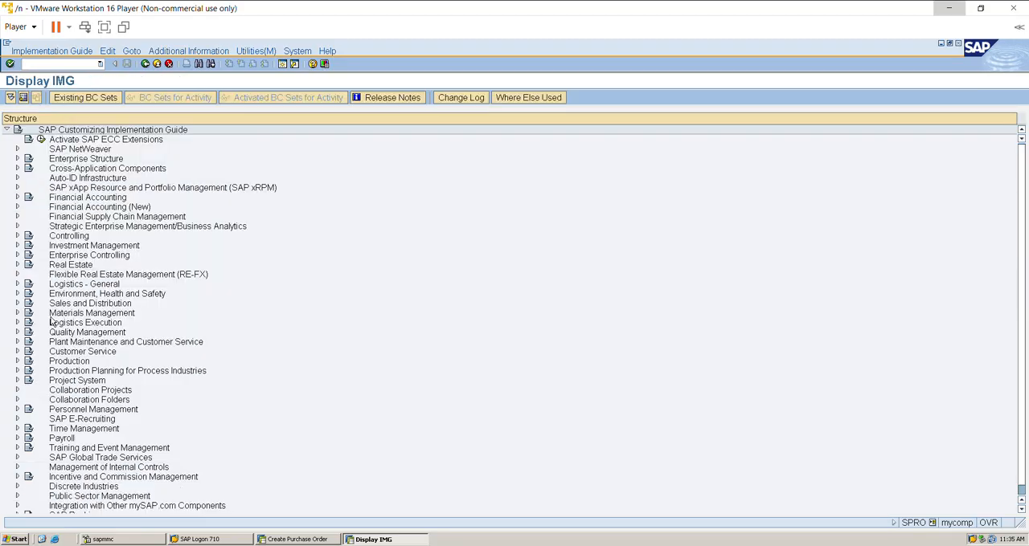
left_click(17, 314)
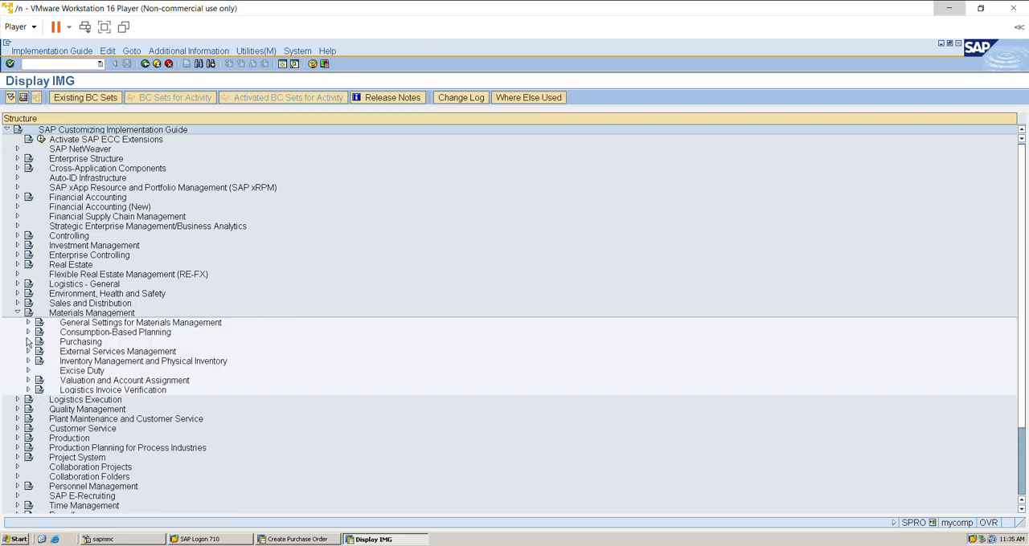
left_click(28, 342)
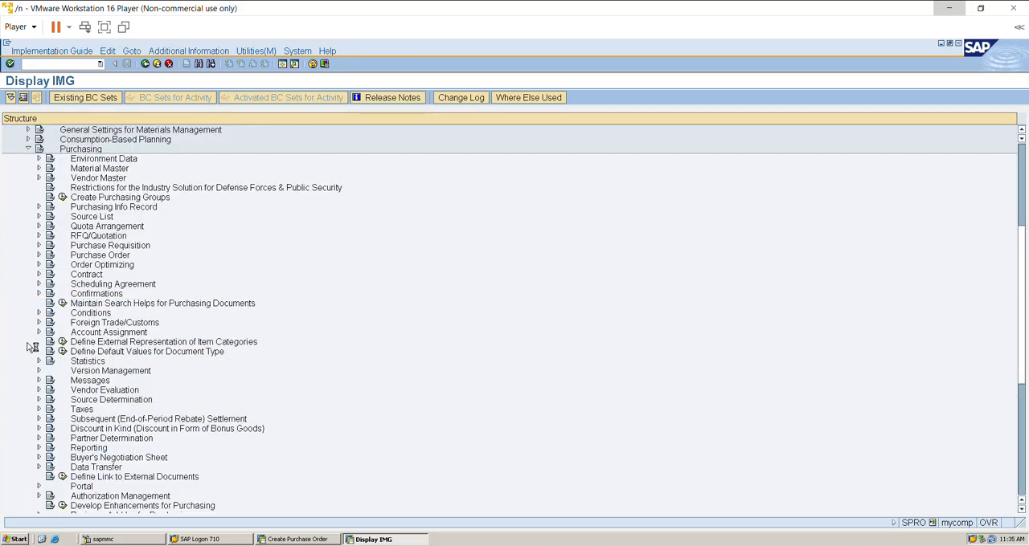
left_click(62, 197)
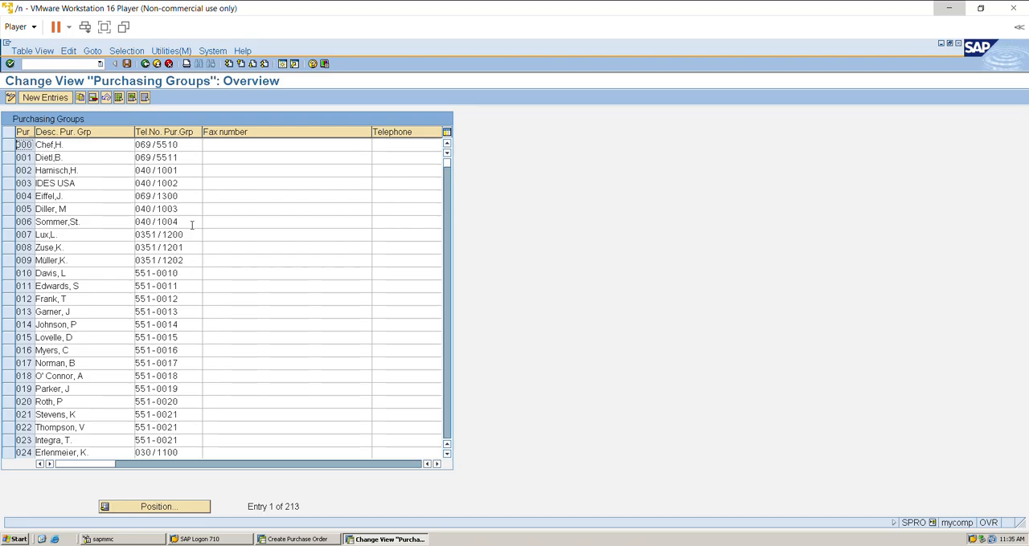
Exit the customizing session and revalidate purchasing group LP in the purchase order's organizational data.
left_click(157, 65)
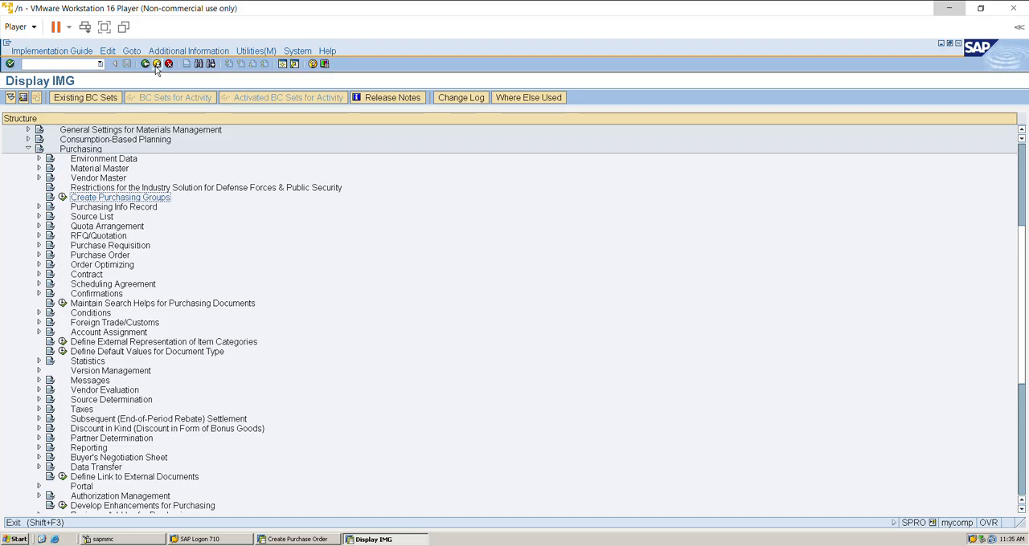
left_click(156, 65)
left_click(157, 66)
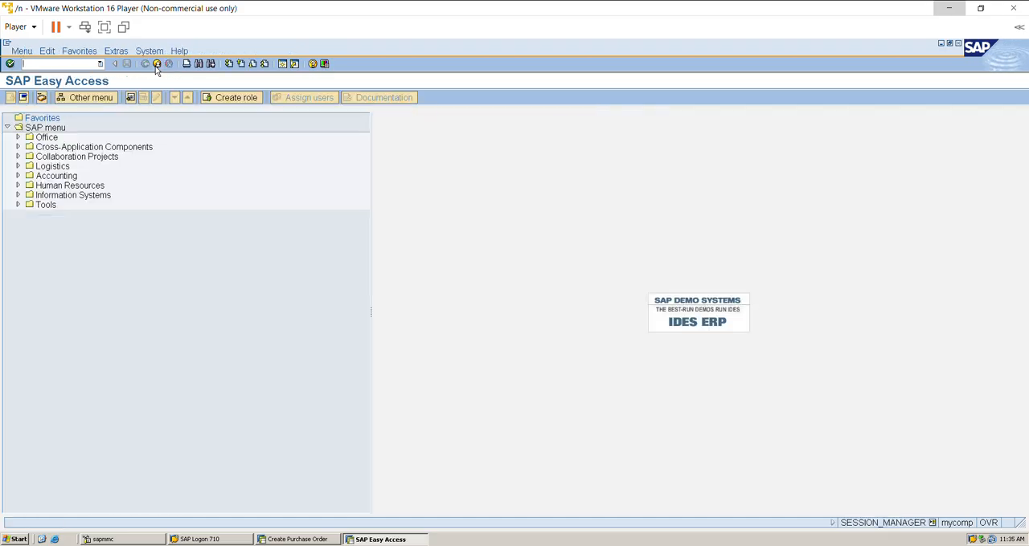
left_click(157, 65)
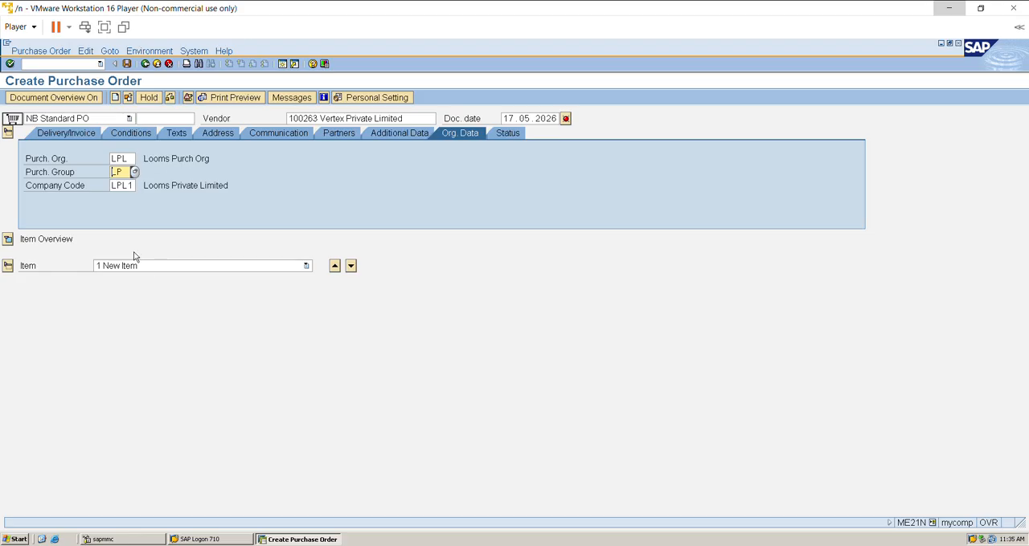
key("Return")
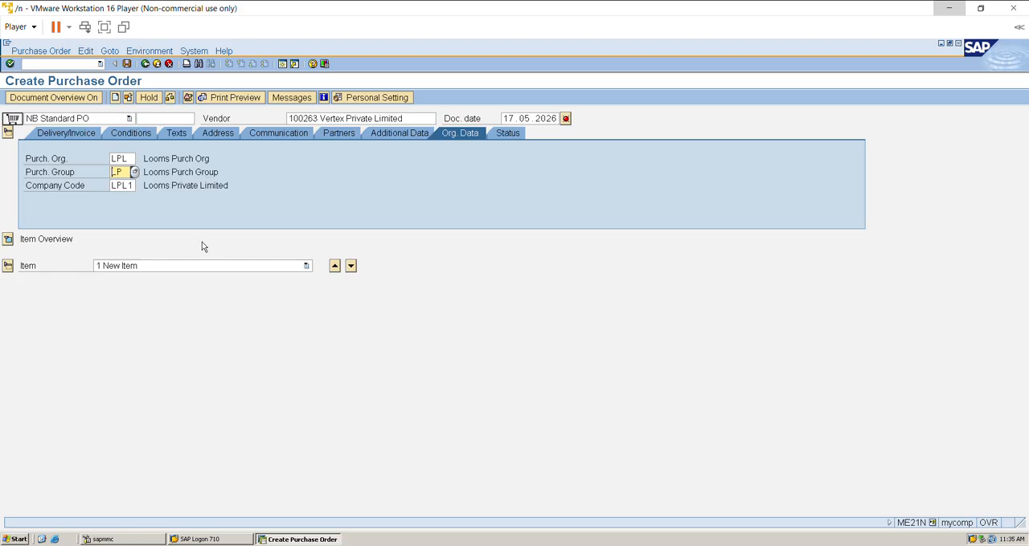
Expand the item overview, search plant materials by description for plant LPLN and assign material 1517 to the first item.
left_click(7, 240)
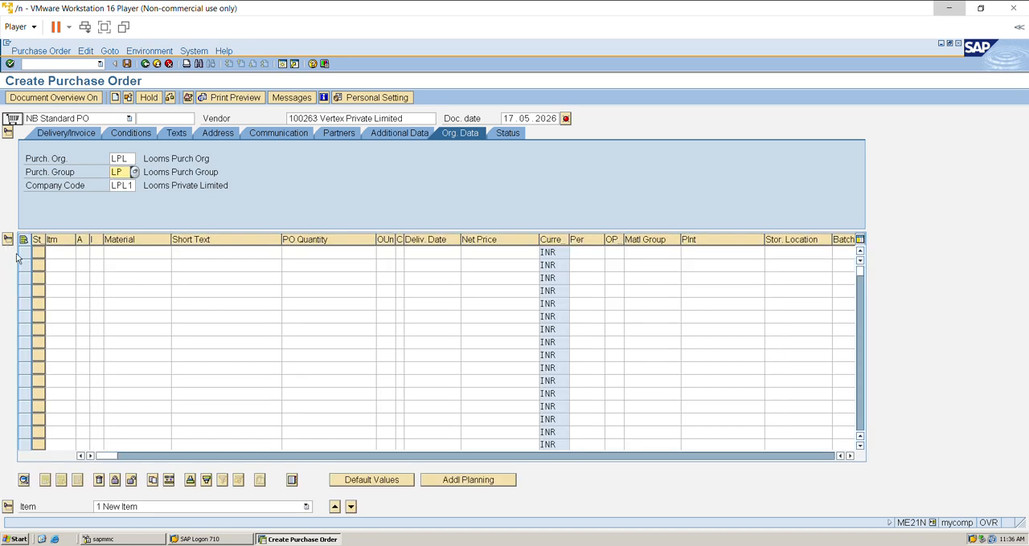
left_click(137, 253)
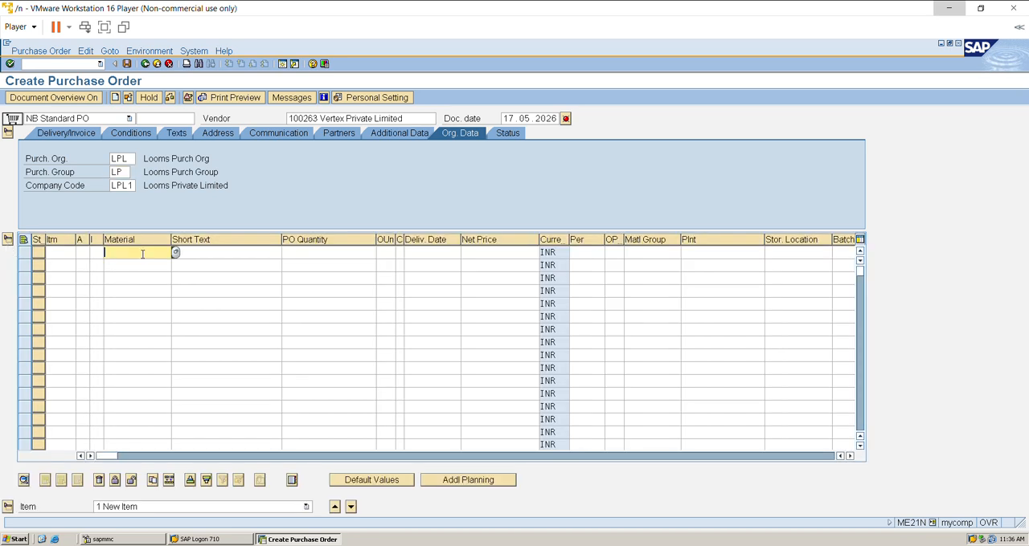
left_click(176, 253)
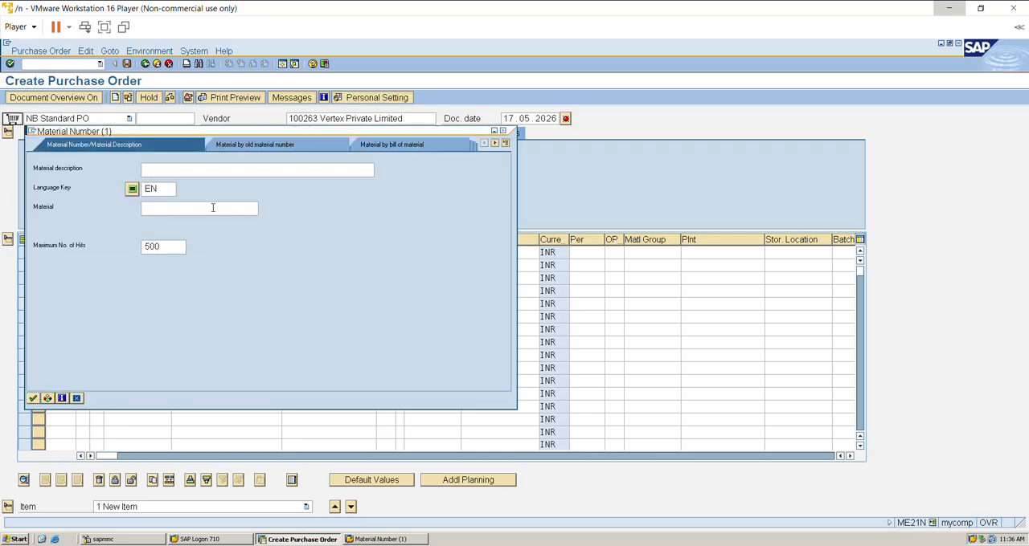
left_click(506, 142)
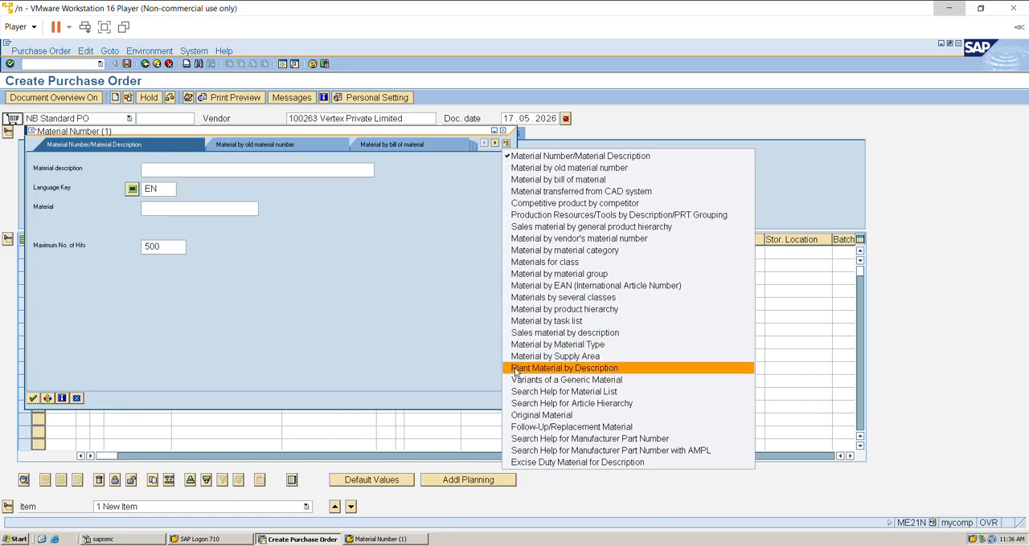
left_click(517, 371)
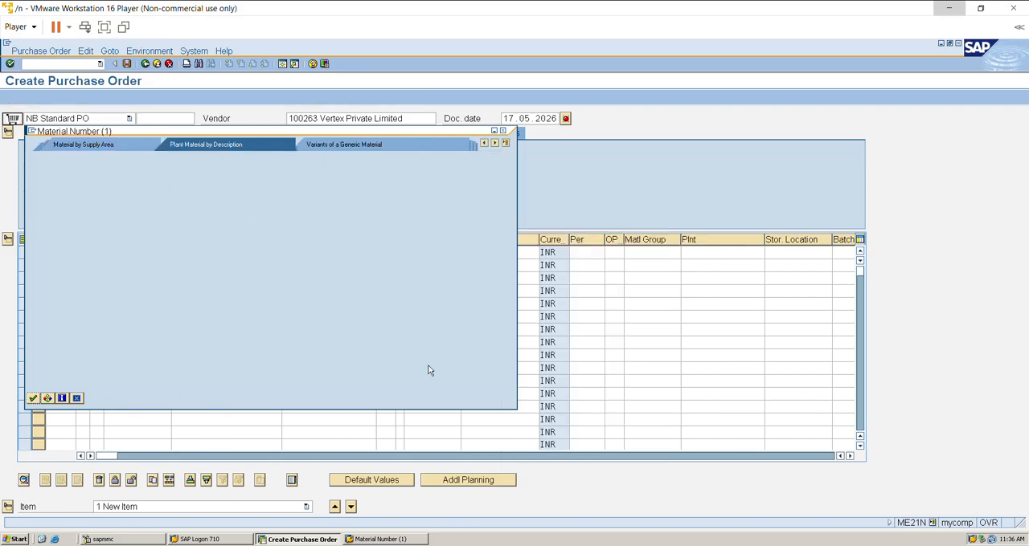
left_click(166, 229)
type("L")
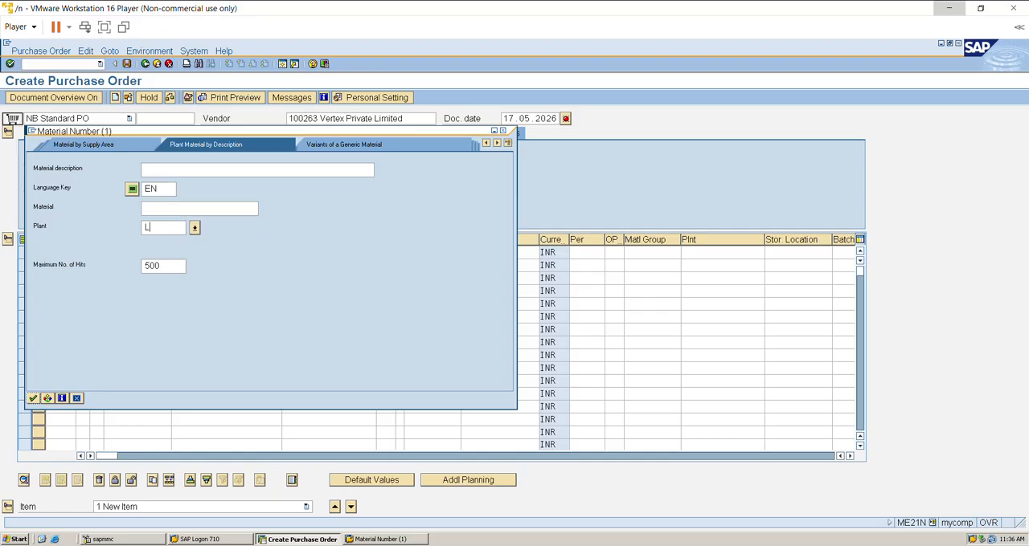
type("PLN")
key("Return")
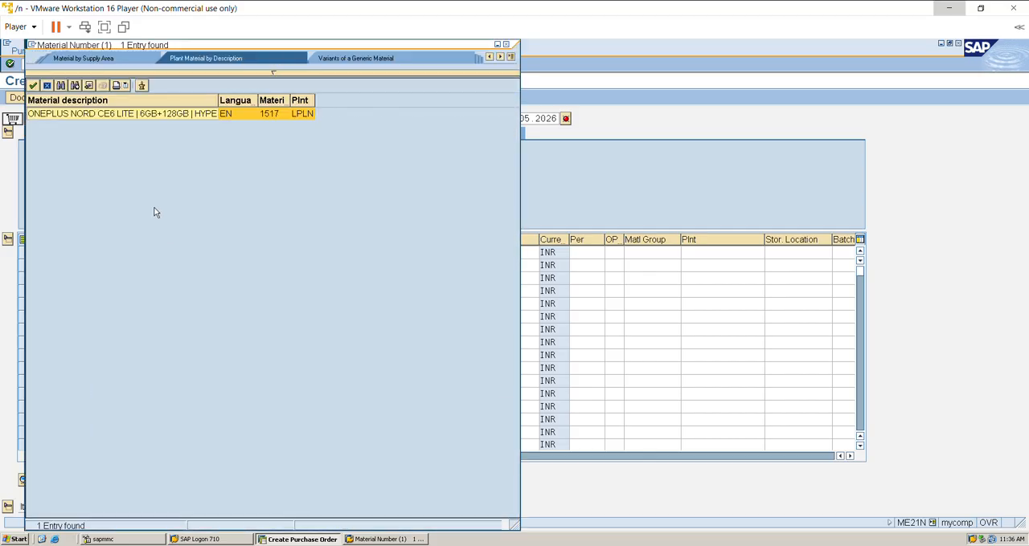
double_click(155, 113)
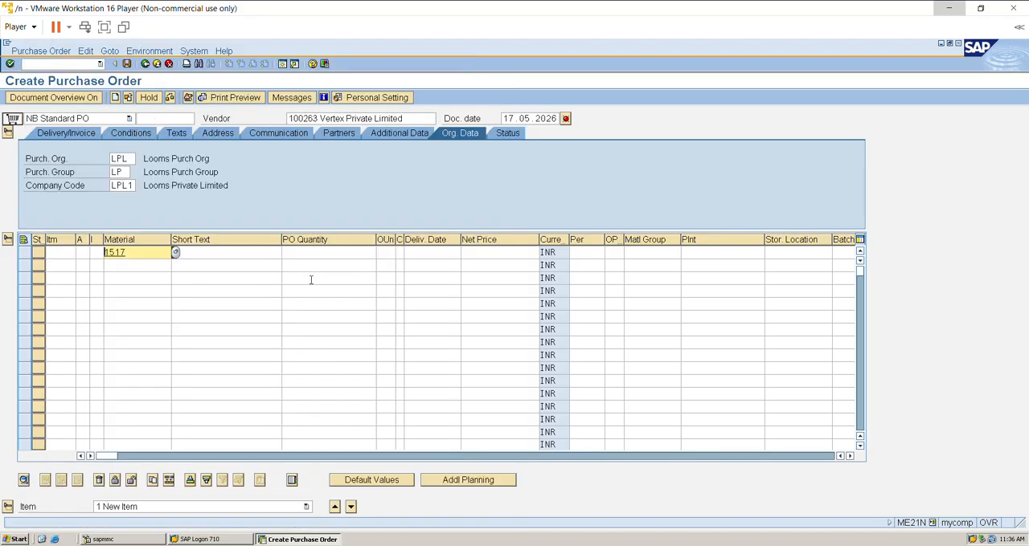
left_click(342, 254)
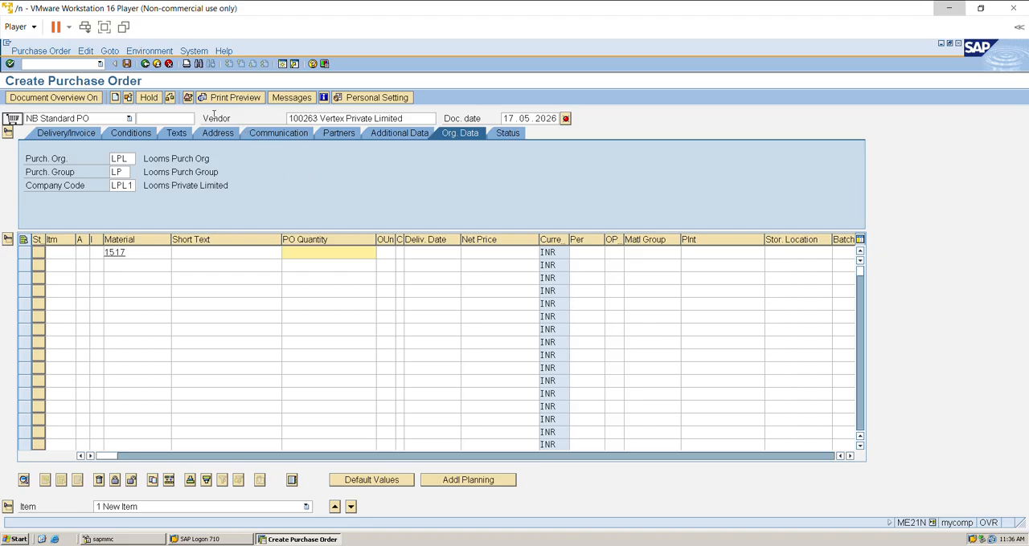
Start transaction OMSY in a new session and locate the period entry of company code LPL1.
left_click(282, 64)
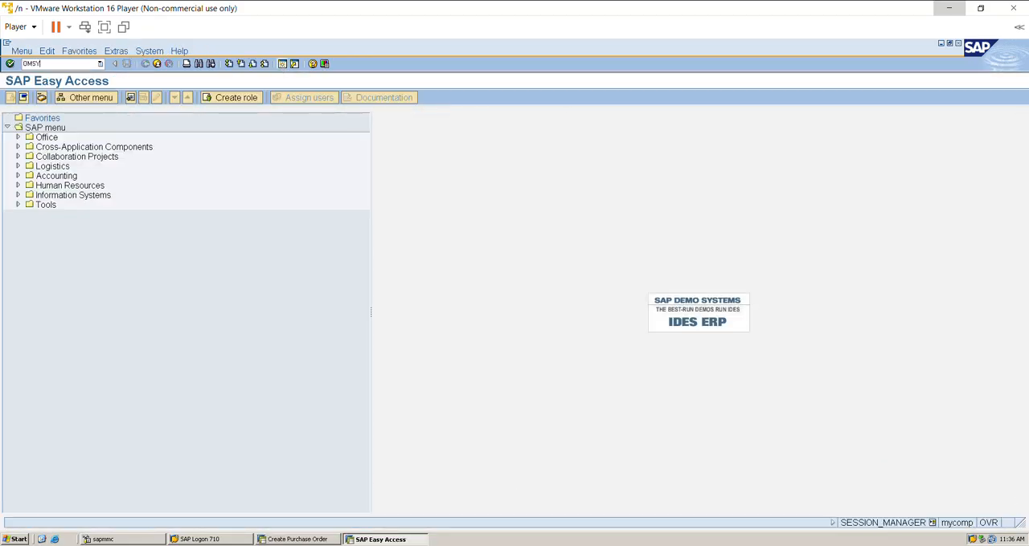
type("OMSY")
key("Return")
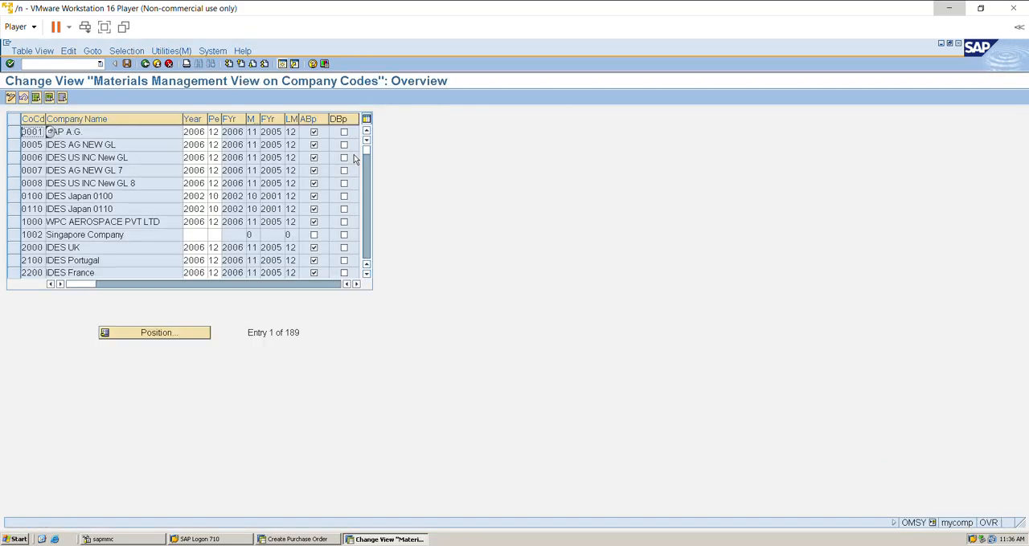
left_click(169, 335)
type("LPL1")
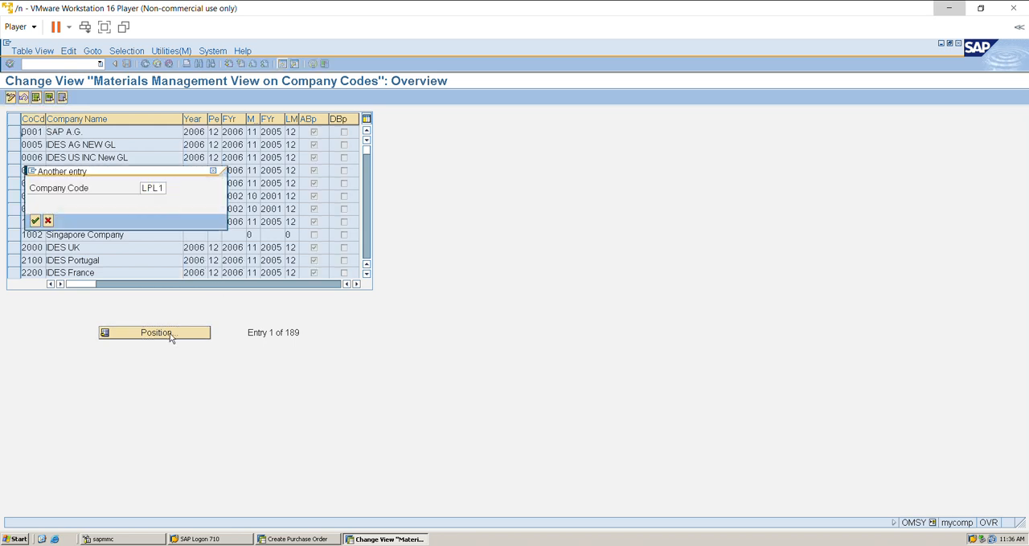
key("Return")
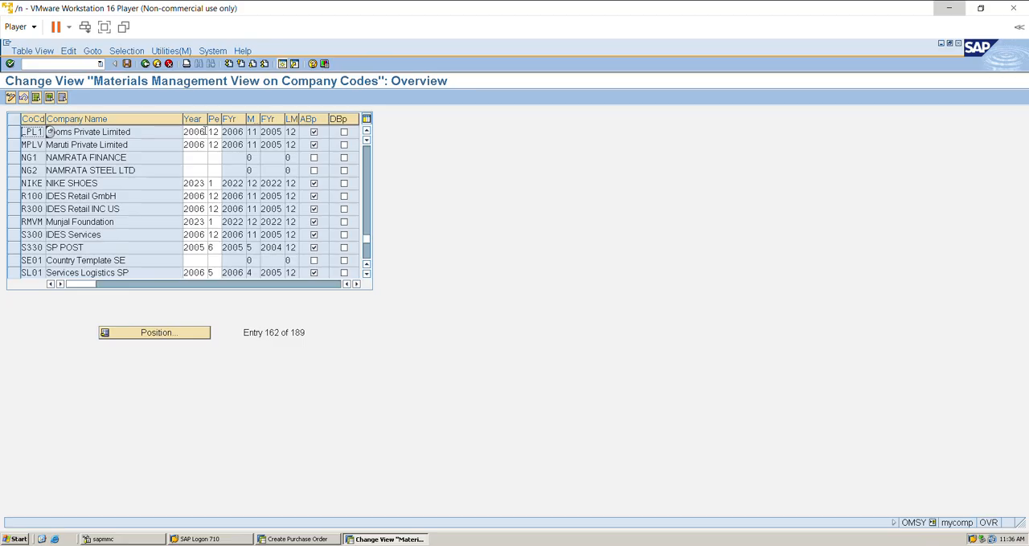
Try to set the fiscal year of company code LPL1 to 2026, then exit the maintenance view without saving.
double_click(205, 132)
type("2026")
key("Return")
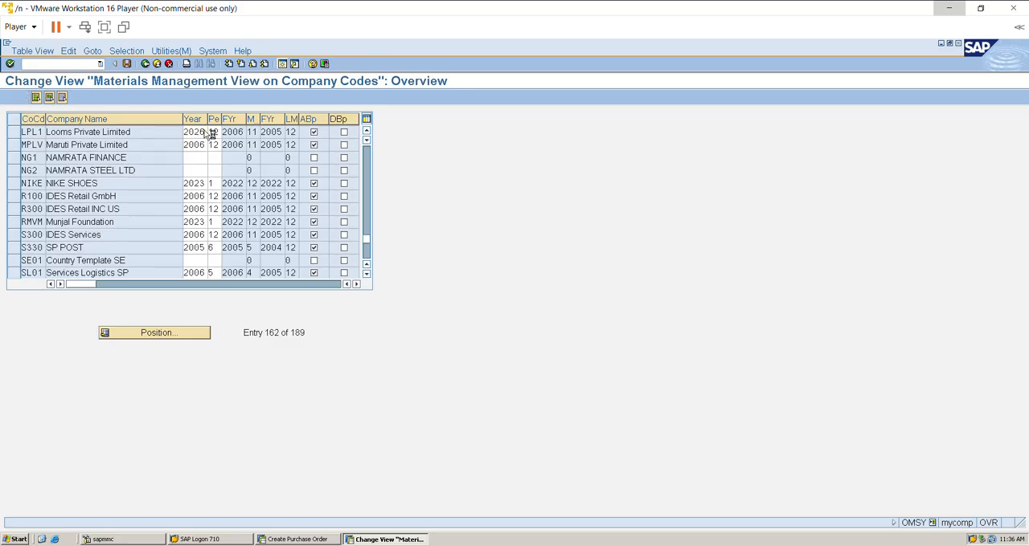
key("Return")
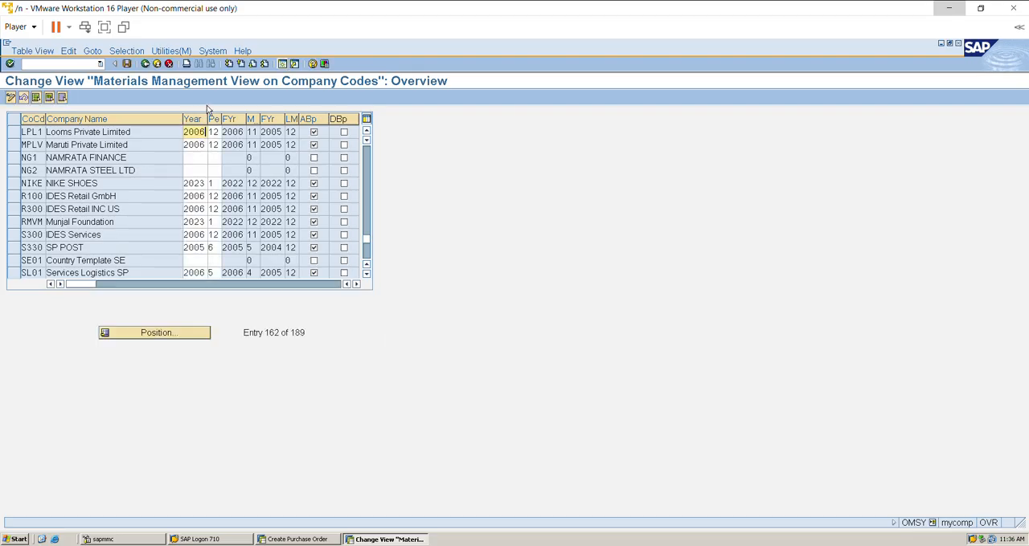
left_click(158, 64)
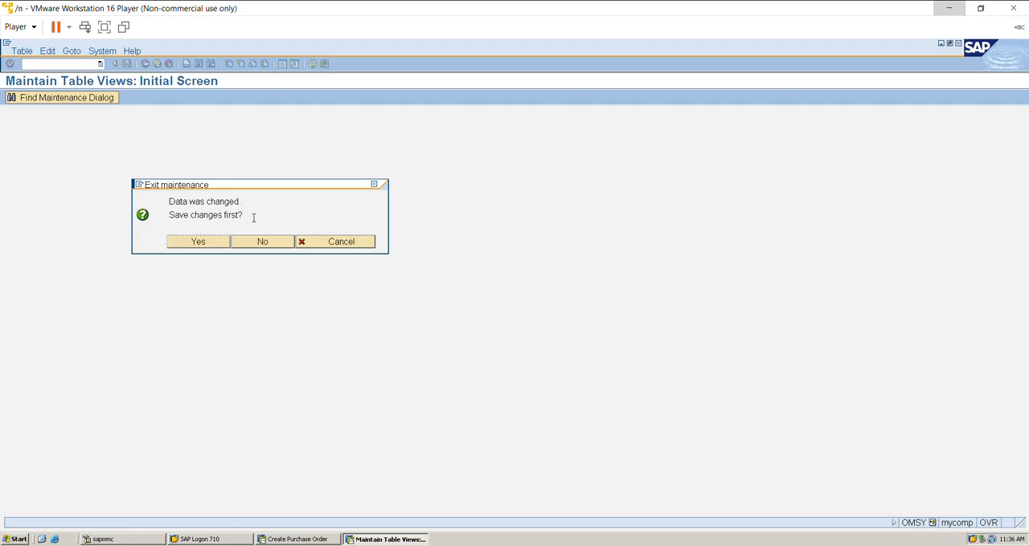
left_click(262, 242)
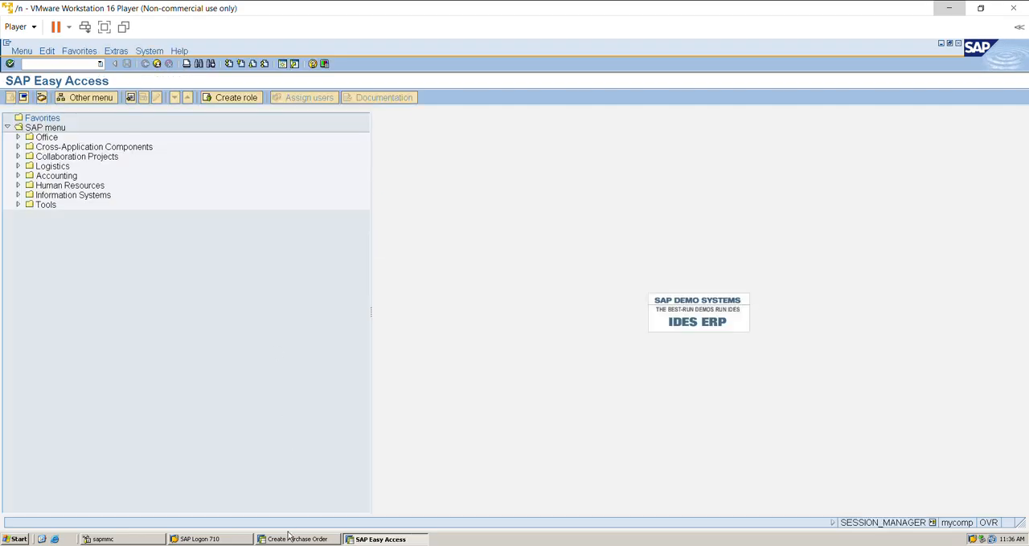
Return to the purchase order and enter quantity 50 and net price 45 for material 1517.
left_click(287, 537)
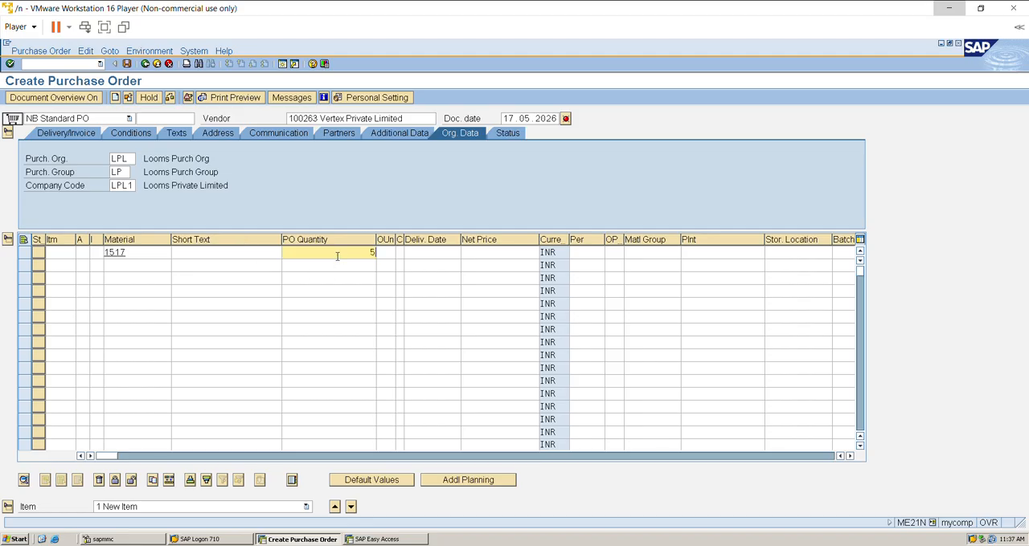
left_click(489, 254)
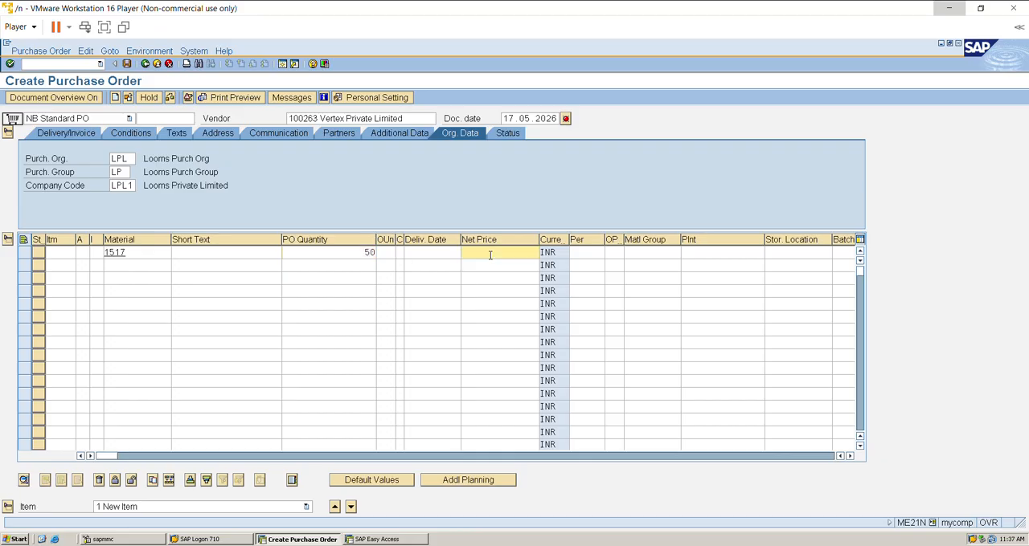
type("45")
key("Return")
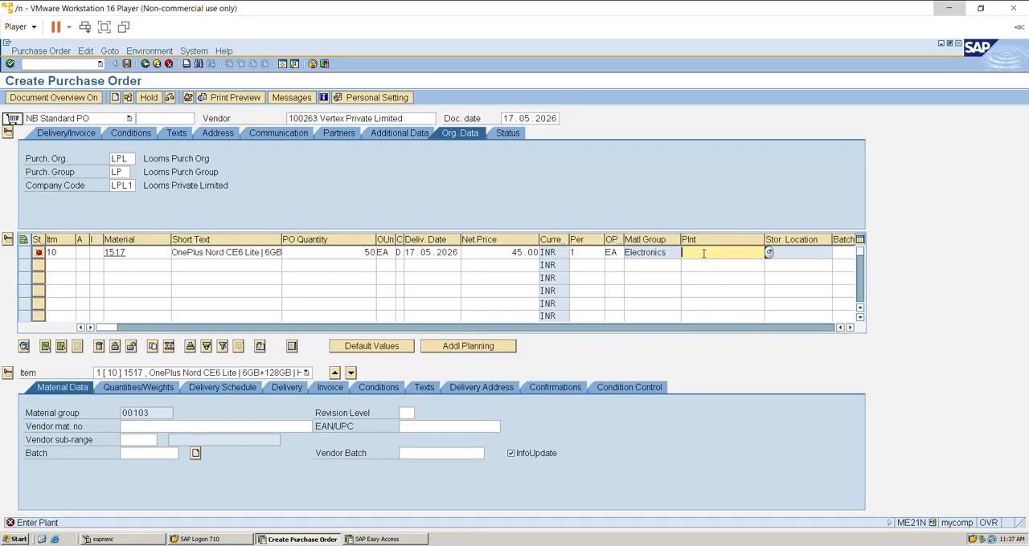
Assign plant LPLN and the Finshing Goods storage location to purchase order item 10.
type("PLN")
key("Return")
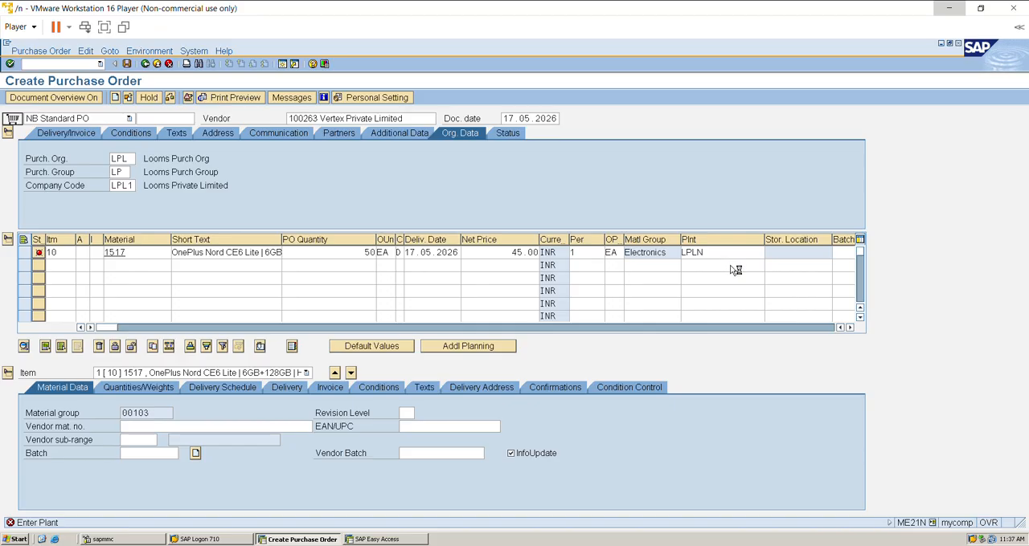
left_click(782, 251)
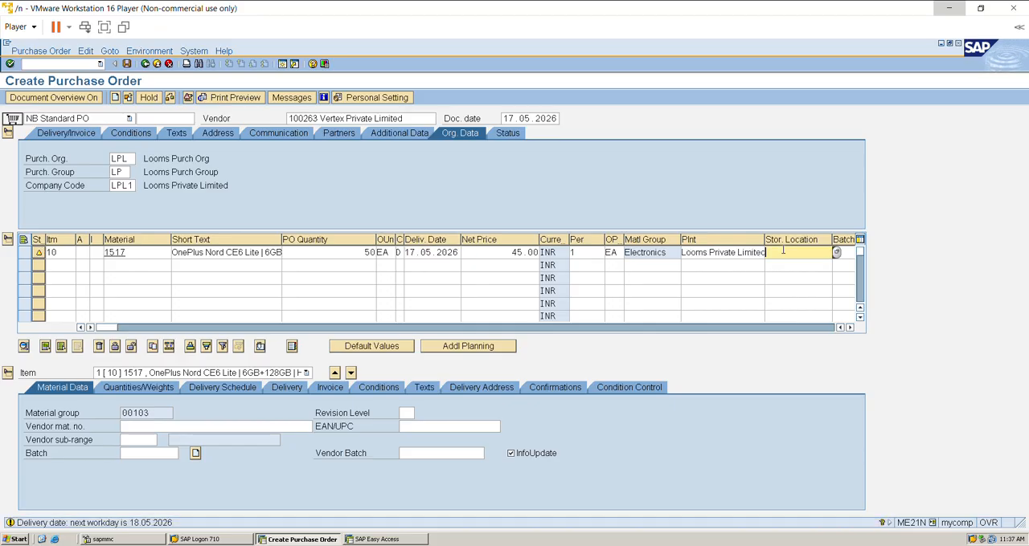
type("FG")
key("Return")
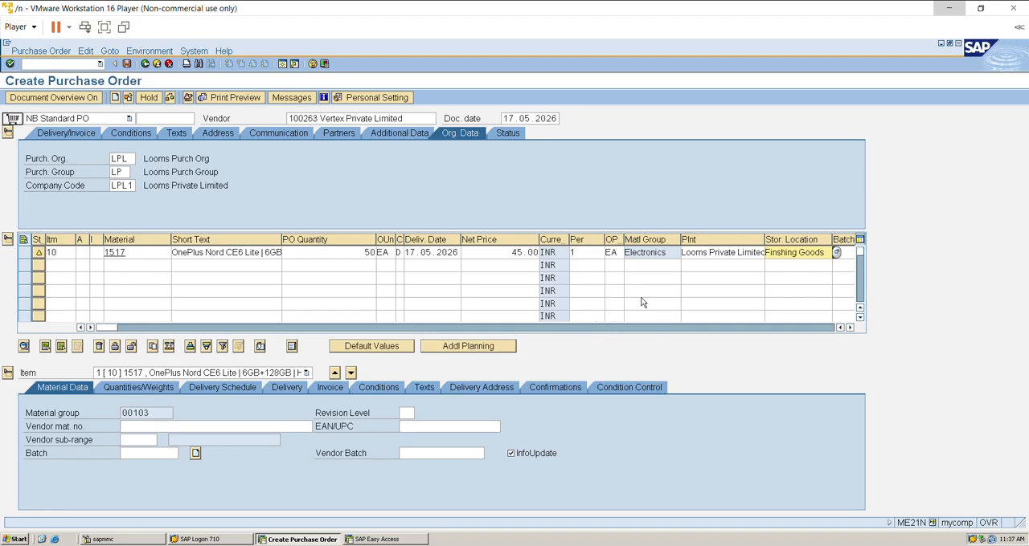
Set the net price of item 10 to 39999 INR.
left_click(495, 252)
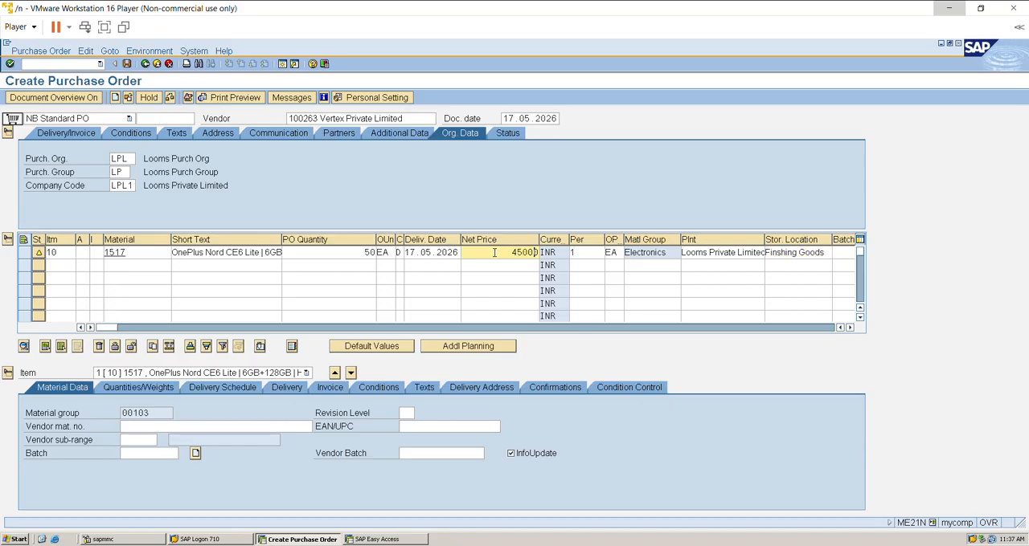
key("Return")
key("Delete")
key("Delete")
key("Delete")
key("Delete")
key("Delete")
key("Delete")
key("Delete")
key("Delete")
type("39.")
key("BackSpace")
type("999")
key("Return")
Enter tax code V0 in item 10's invoice data and save the purchase order.
left_click(336, 389)
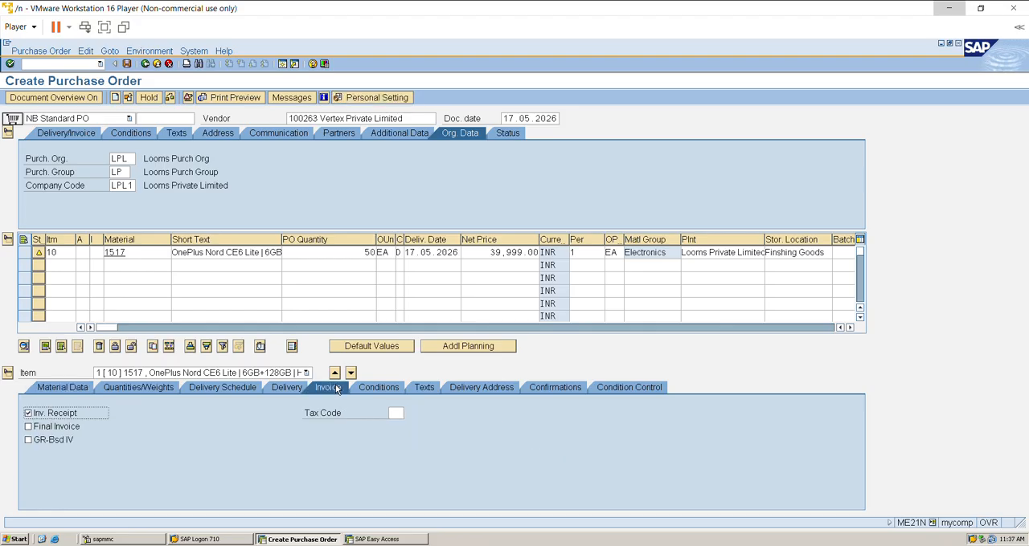
left_click(396, 413)
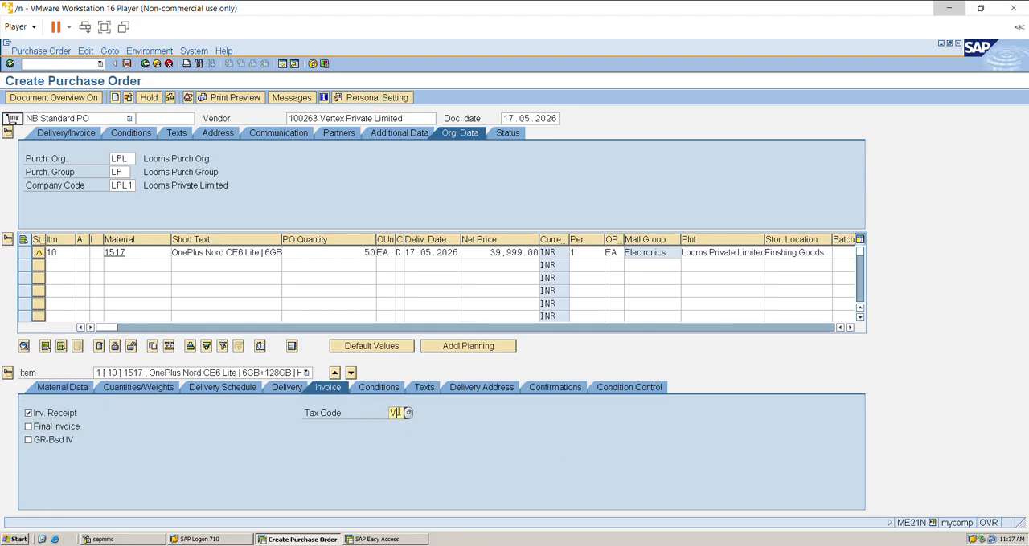
key("Return")
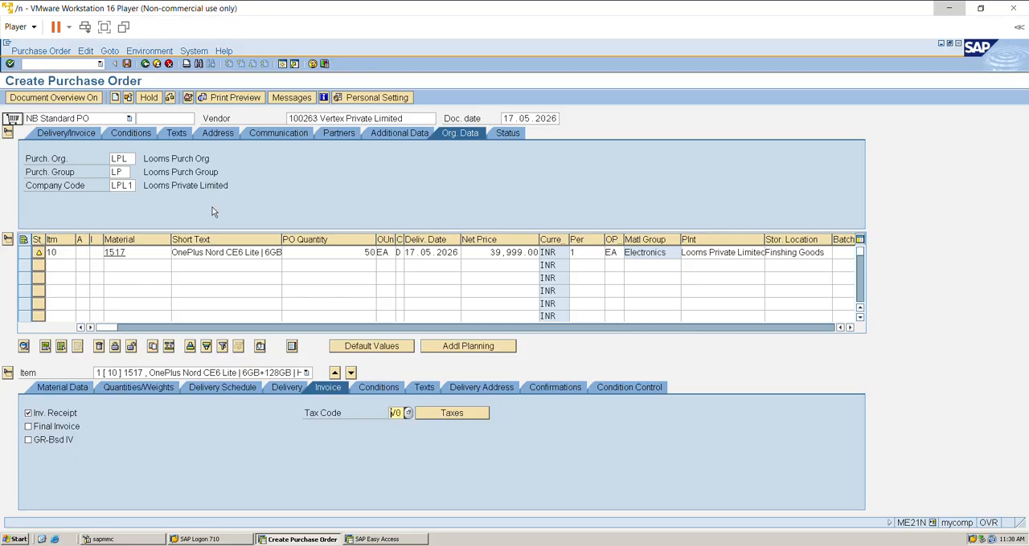
left_click(127, 65)
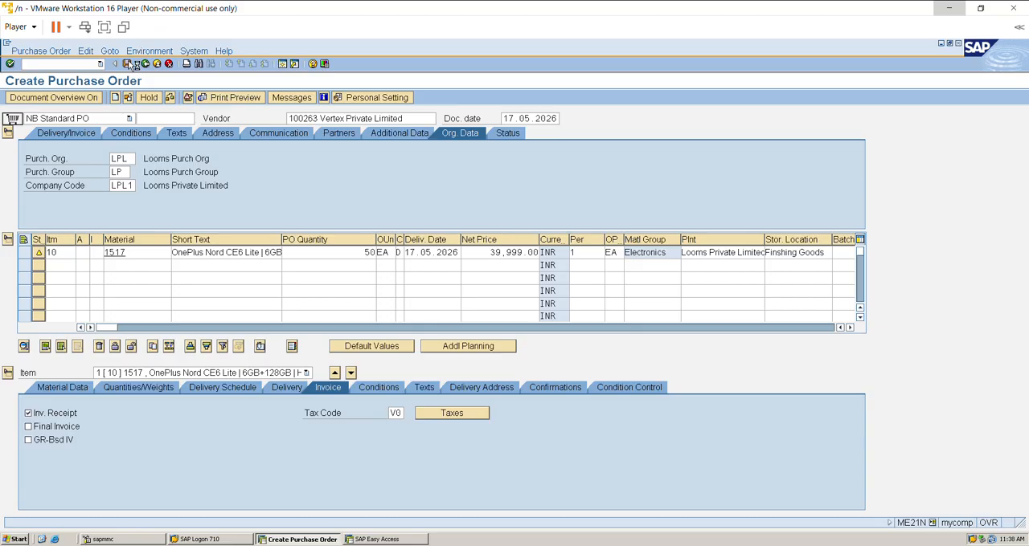